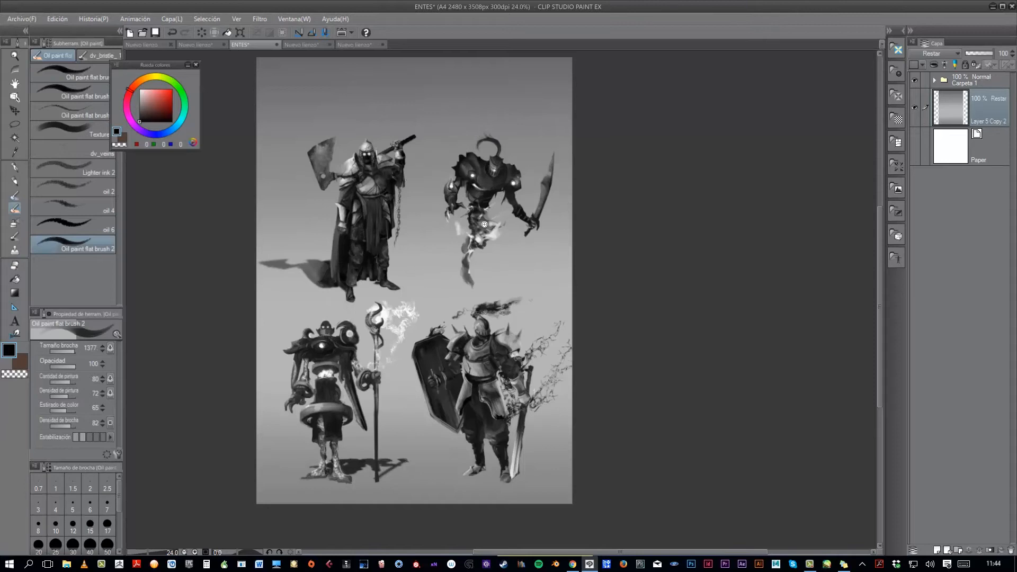
- Examine the four finished characters in ENTES and their black silhouettes in the separate 2983 x 2039 px document
drag(490, 229, 566, 225)
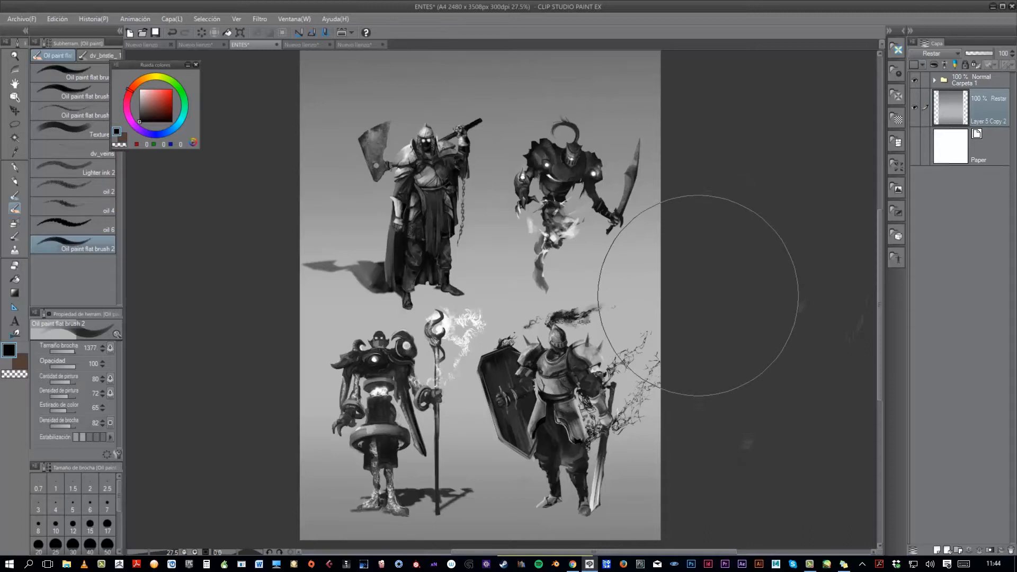
drag(722, 316, 722, 315)
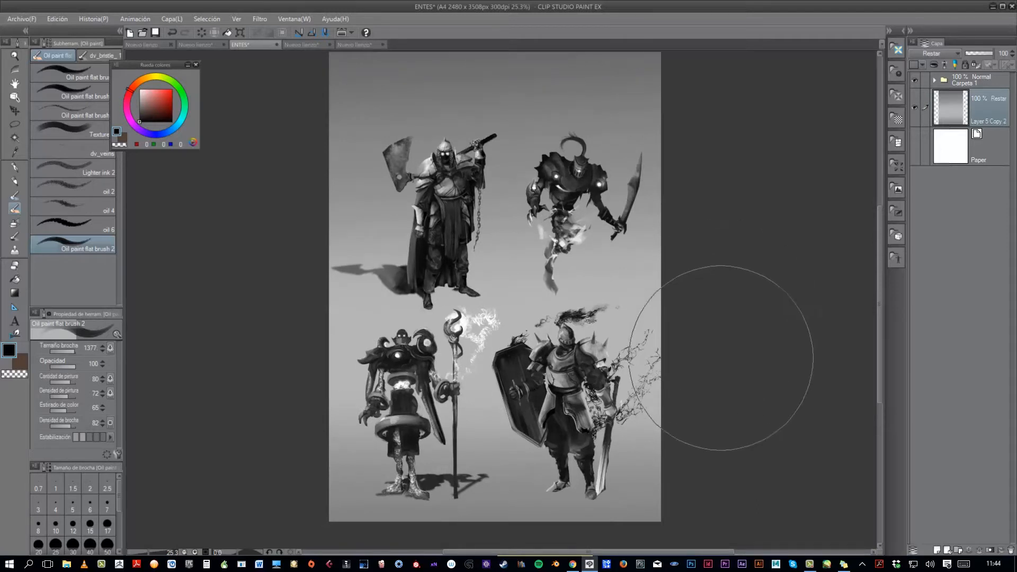
scroll(721, 365, up, 1)
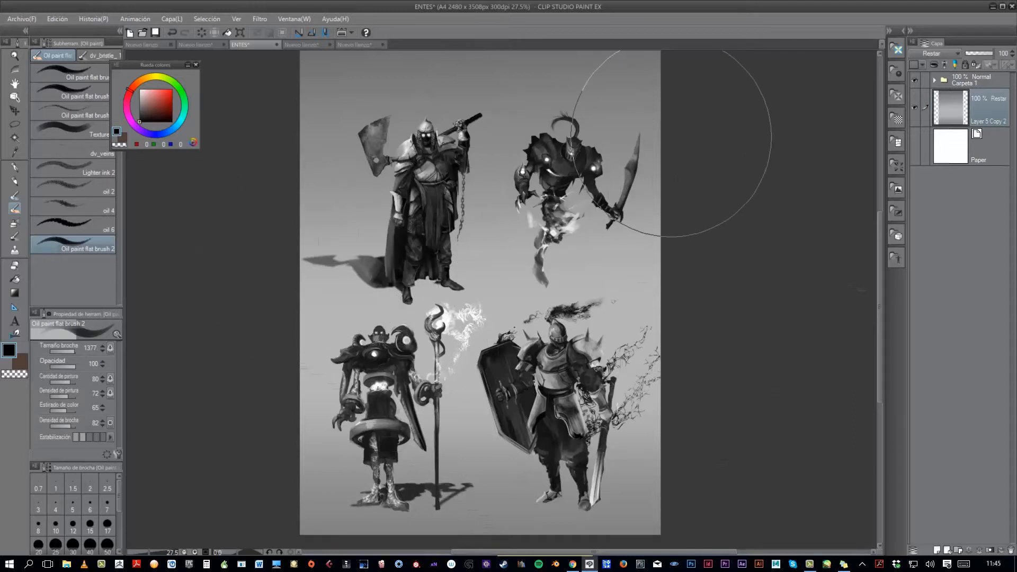
click(301, 47)
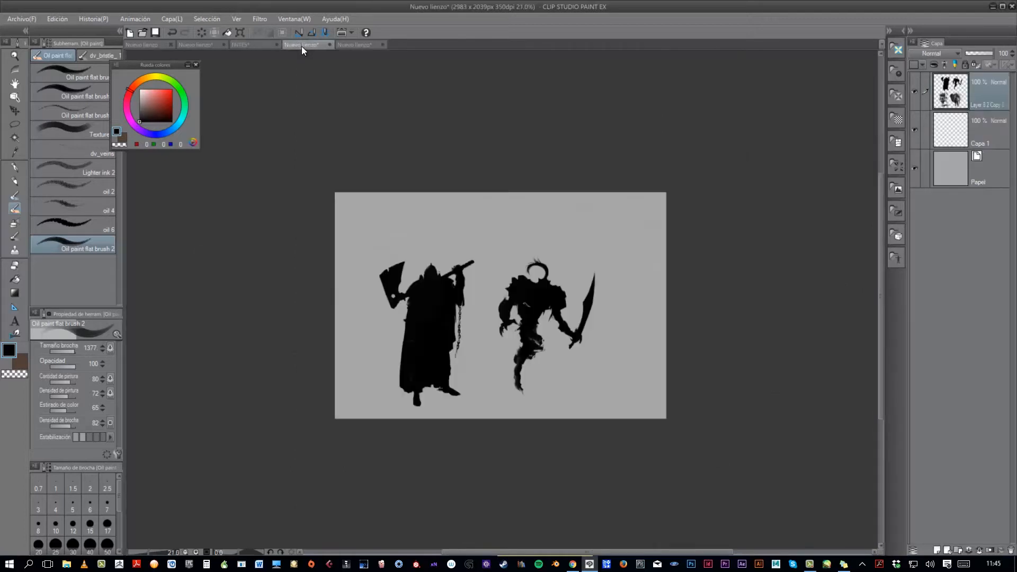
- On the blank 1378 x 2039 px canvas, block in a headless standing figure in black with torso, arms and legs
click(359, 45)
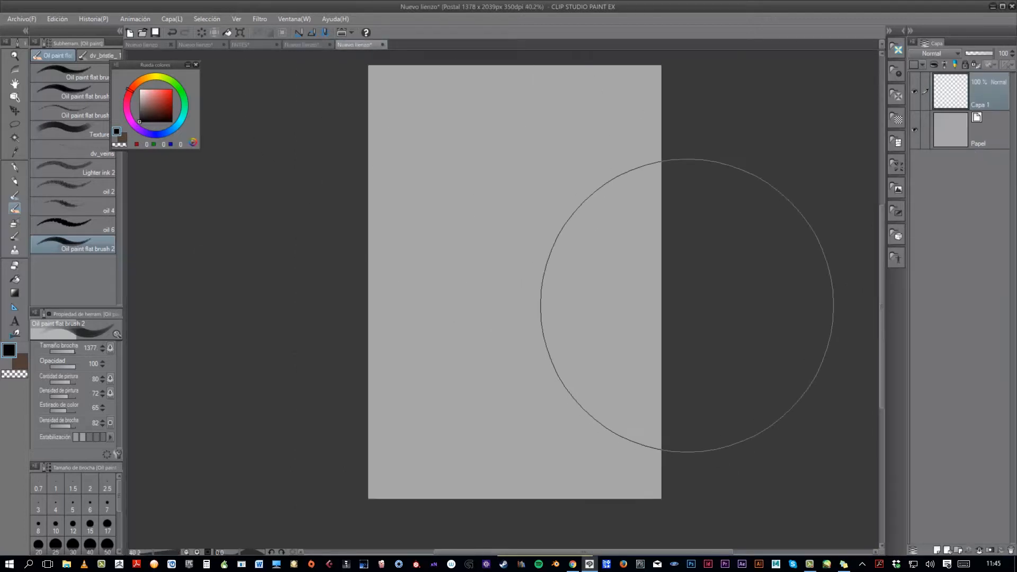
mouse_move(429, 325)
mouse_down()
mouse_move(519, 252)
mouse_move(432, 326)
mouse_up()
mouse_move(481, 209)
mouse_down()
mouse_move(460, 246)
mouse_move(514, 201)
mouse_move(490, 265)
mouse_move(506, 197)
mouse_move(517, 220)
mouse_move(473, 262)
mouse_move(498, 295)
mouse_move(522, 368)
mouse_up()
drag(516, 204, 541, 294)
mouse_move(473, 245)
mouse_down()
mouse_move(462, 248)
mouse_move(484, 204)
mouse_move(497, 203)
mouse_up()
mouse_move(485, 270)
mouse_down()
mouse_move(479, 294)
mouse_move(493, 262)
mouse_move(503, 321)
mouse_move(502, 255)
mouse_move(514, 318)
mouse_move(491, 311)
mouse_move(480, 292)
mouse_move(489, 319)
mouse_move(479, 269)
mouse_move(479, 318)
mouse_move(491, 299)
mouse_up()
drag(494, 344, 497, 365)
- Refine the lower body by trimming the legs with transparent colour and filling out the knee-length trousers in black
key(c)
key(c)
key(c)
mouse_move(479, 340)
mouse_down()
mouse_move(488, 357)
mouse_move(519, 364)
mouse_up()
key(c)
drag(512, 315, 515, 320)
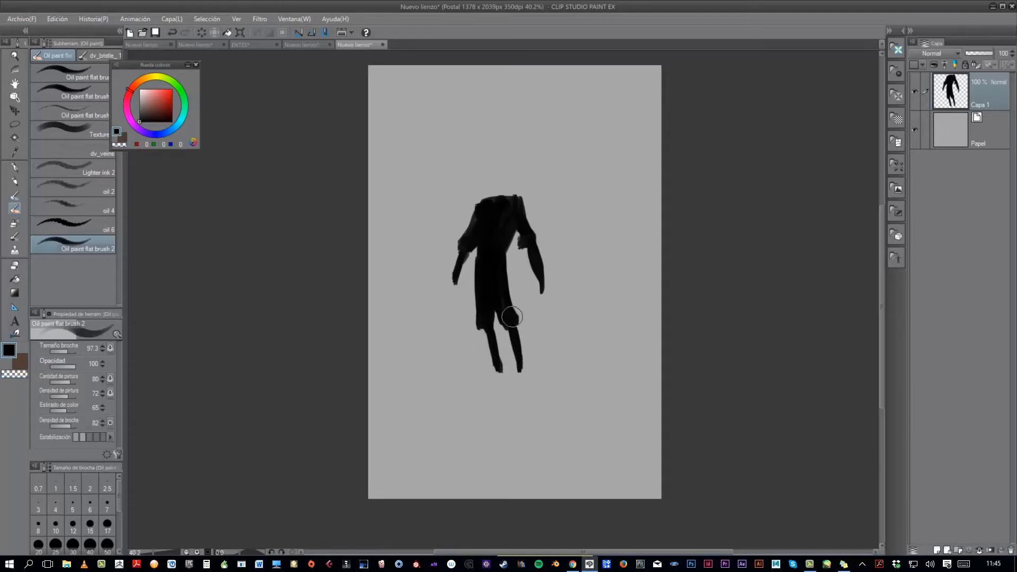
drag(505, 260, 514, 322)
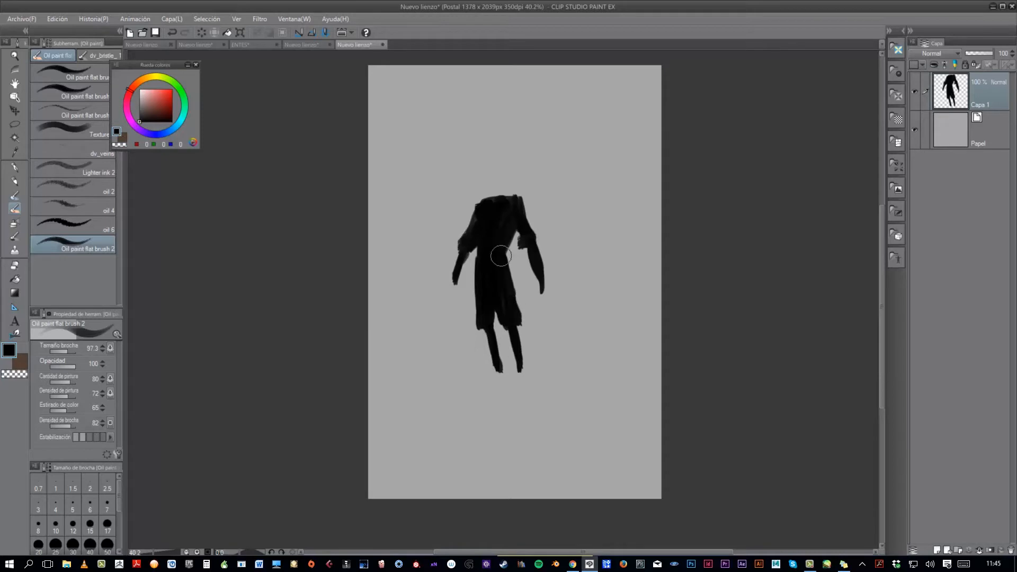
- Paint both feet at the ends of the legs in black with a smaller brush
scroll(556, 306, down, 3)
scroll(559, 318, up, 1)
drag(525, 340, 516, 344)
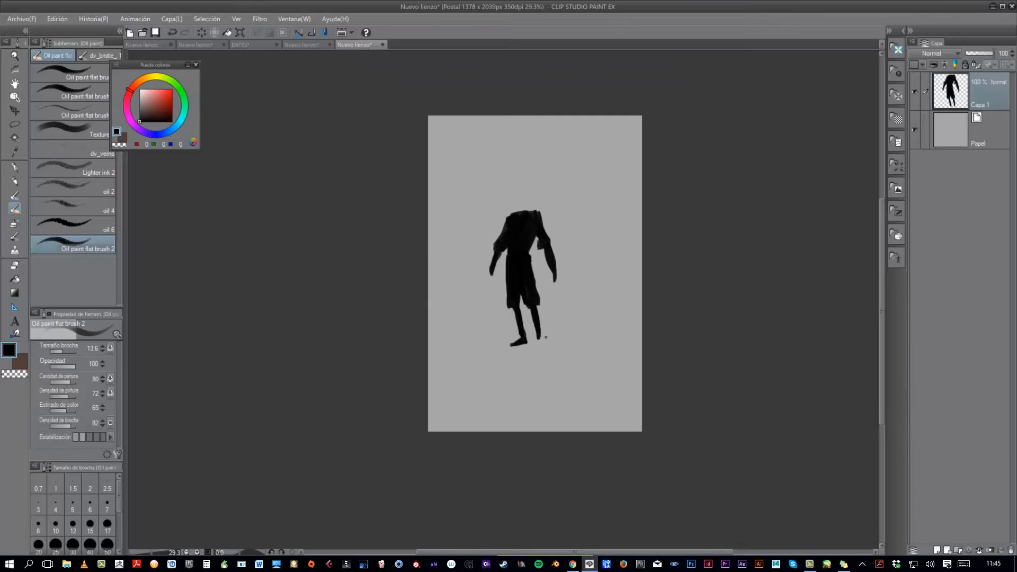
scroll(546, 337, up, 2)
mouse_move(530, 351)
mouse_down()
mouse_move(542, 348)
mouse_move(533, 342)
mouse_move(534, 365)
mouse_up()
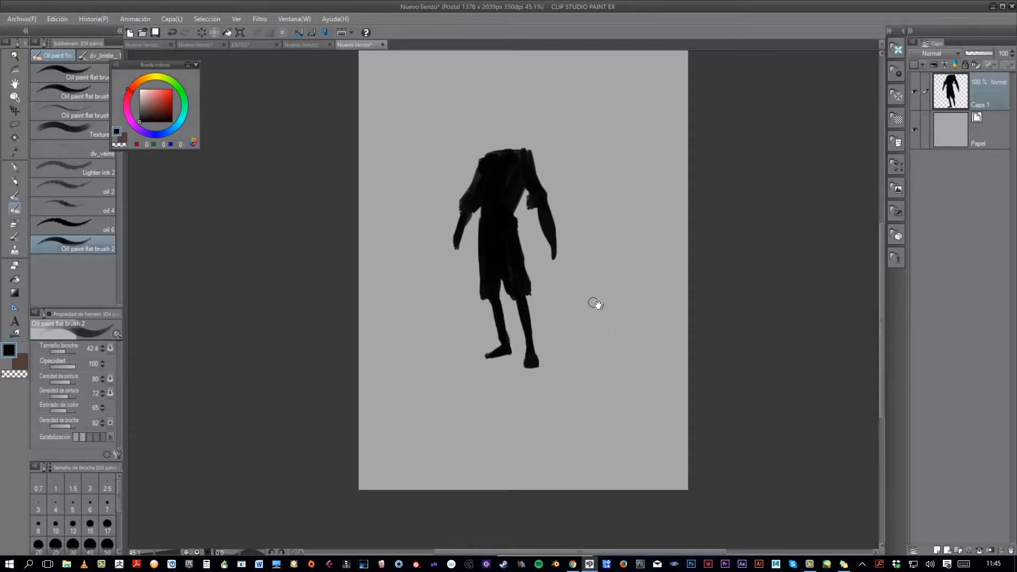
- Shape the hand of the figure's right-hand arm in the picture and widen the trouser leg on the same side
scroll(595, 303, down, 1)
key(c)
mouse_move(550, 235)
mouse_down()
mouse_move(559, 264)
mouse_move(567, 258)
mouse_move(558, 273)
mouse_up()
key(c)
key(c)
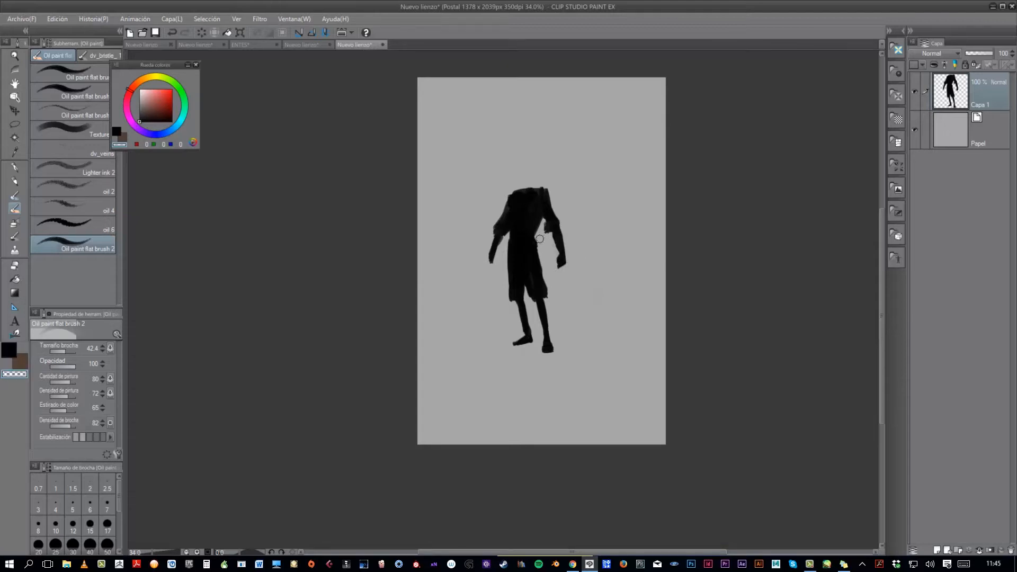
key(c)
mouse_move(534, 238)
mouse_down()
mouse_move(547, 288)
mouse_move(544, 276)
mouse_up()
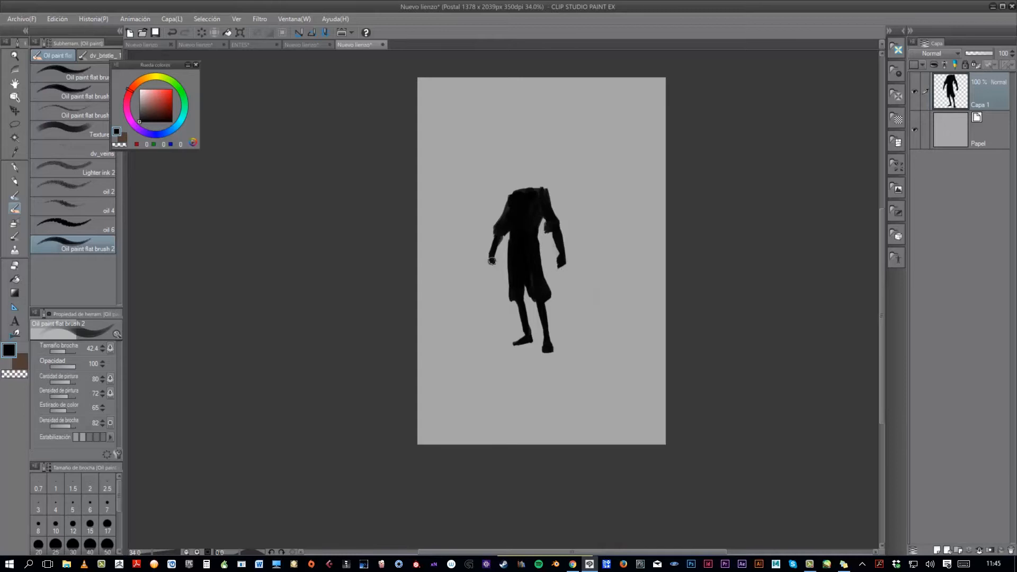
- Paint a fist on the arm at the picture's left and add the figure's head and neck in black
drag(494, 262, 493, 262)
mouse_move(518, 193)
mouse_down()
mouse_move(527, 168)
mouse_move(518, 175)
mouse_move(531, 187)
mouse_move(514, 172)
mouse_move(517, 184)
mouse_move(526, 165)
mouse_move(527, 188)
mouse_move(513, 167)
mouse_move(535, 176)
mouse_up()
key(c)
key(c)
- Fill out the shoulder and puffed sleeves of the silhouette with black strokes
drag(498, 232, 507, 234)
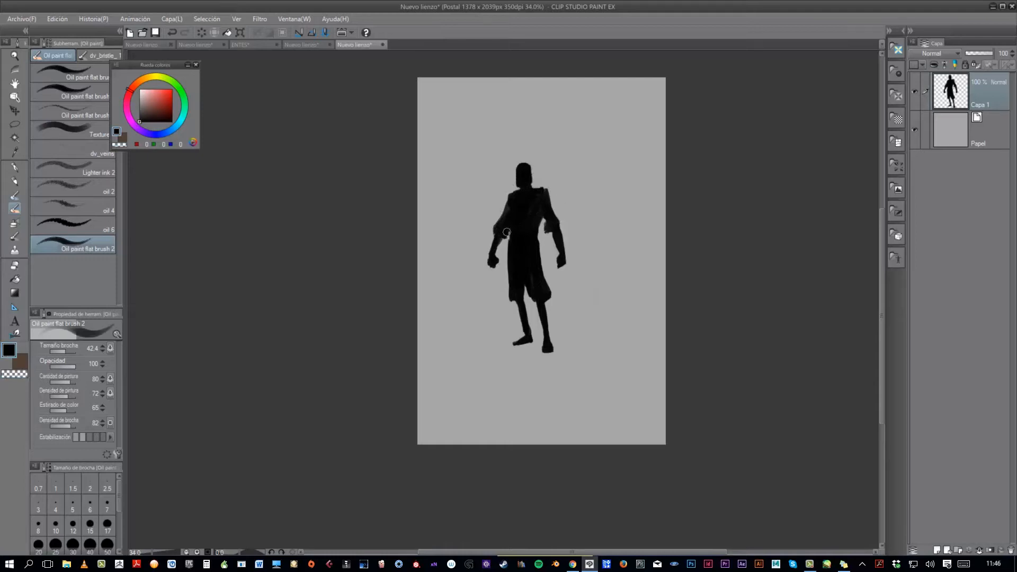
drag(540, 191, 544, 196)
drag(624, 303, 604, 357)
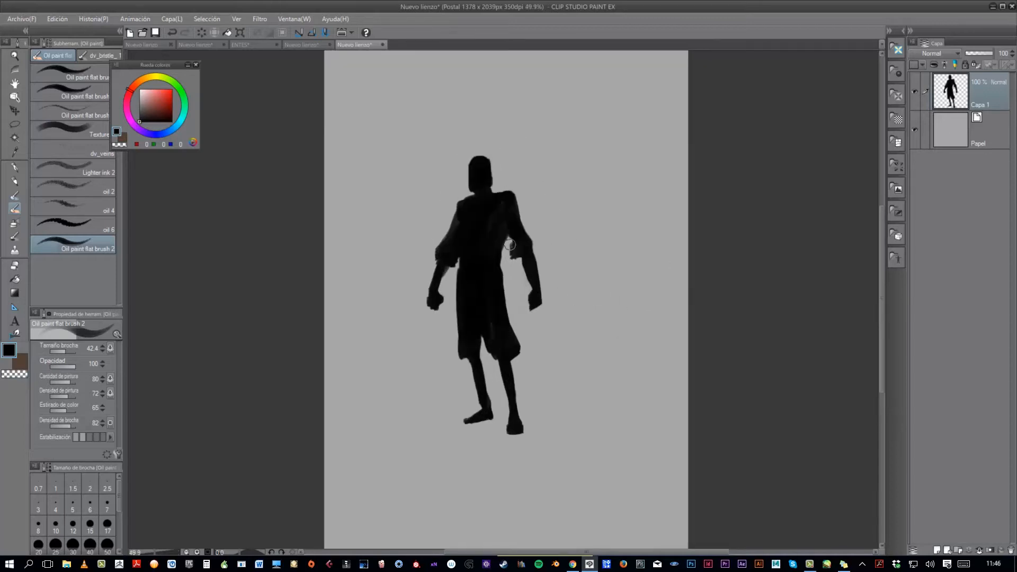
mouse_move(511, 233)
mouse_down()
mouse_move(532, 250)
mouse_move(516, 258)
mouse_move(536, 251)
mouse_up()
scroll(592, 275, down, 1)
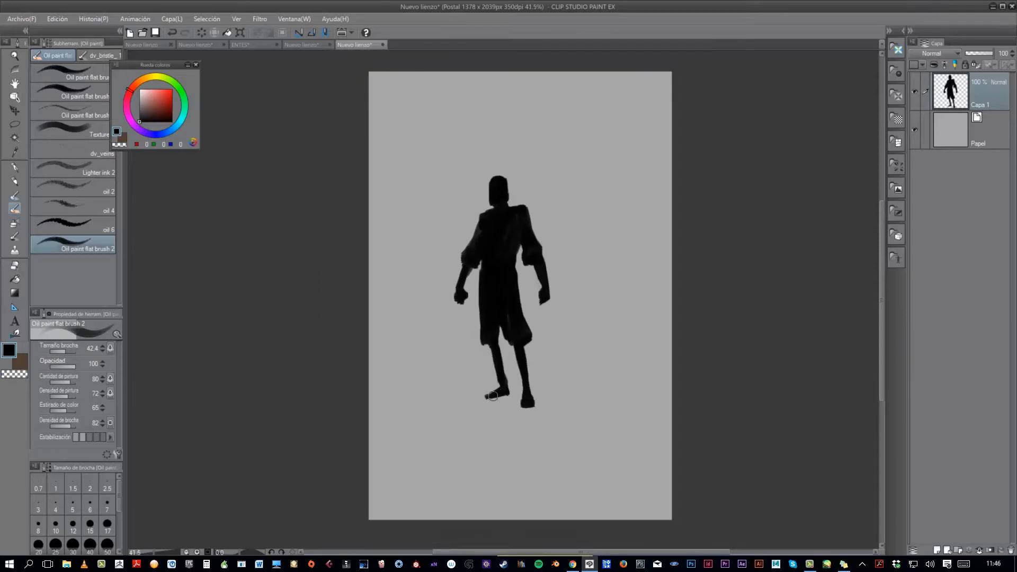
- Trim the shoulder at the picture's left and erase the forearm and fist below it with transparent colour
key(c)
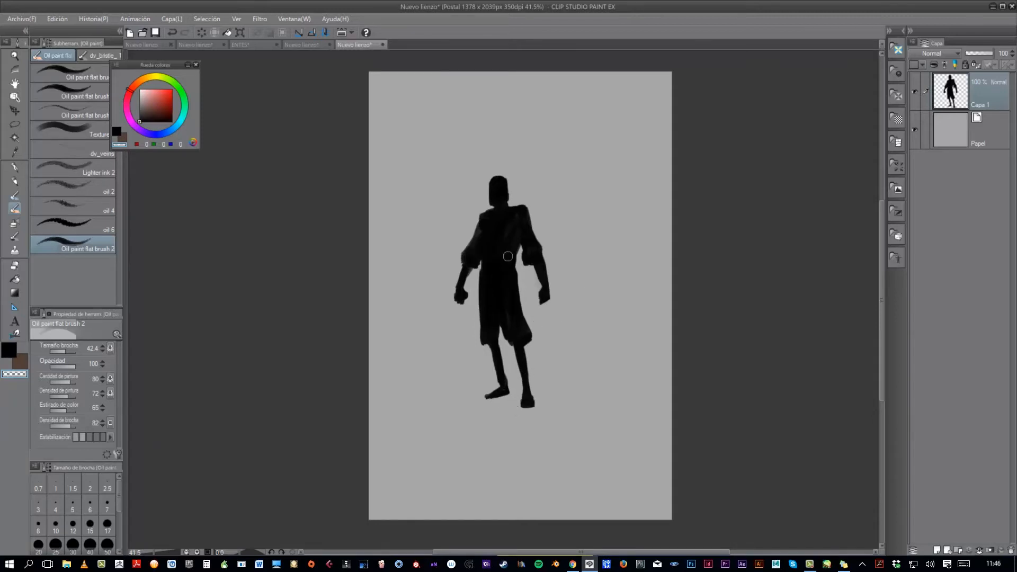
drag(479, 213, 490, 207)
key(c)
ctrl+alt+drag(464, 294, 457, 299)
key(c)
mouse_move(470, 281)
mouse_down()
mouse_move(460, 306)
mouse_move(471, 289)
mouse_up()
drag(462, 277, 448, 302)
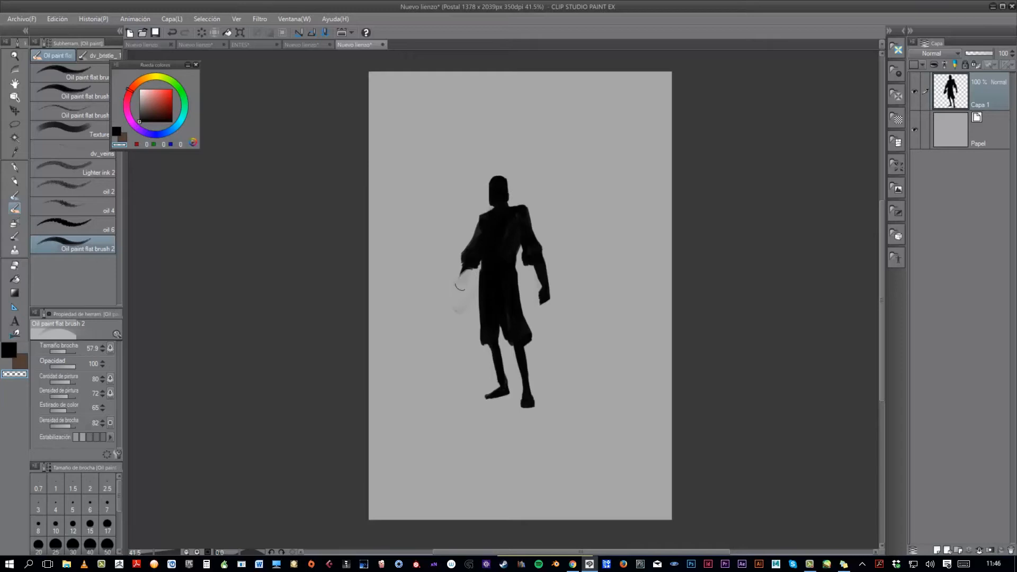
- Paint a bent forearm and hand resting on a long walking stick in black, and clean up stray marks around them
key(c)
mouse_move(470, 266)
mouse_down()
mouse_move(448, 279)
mouse_move(448, 361)
mouse_up()
key(ctrl+z)
drag(450, 276, 449, 389)
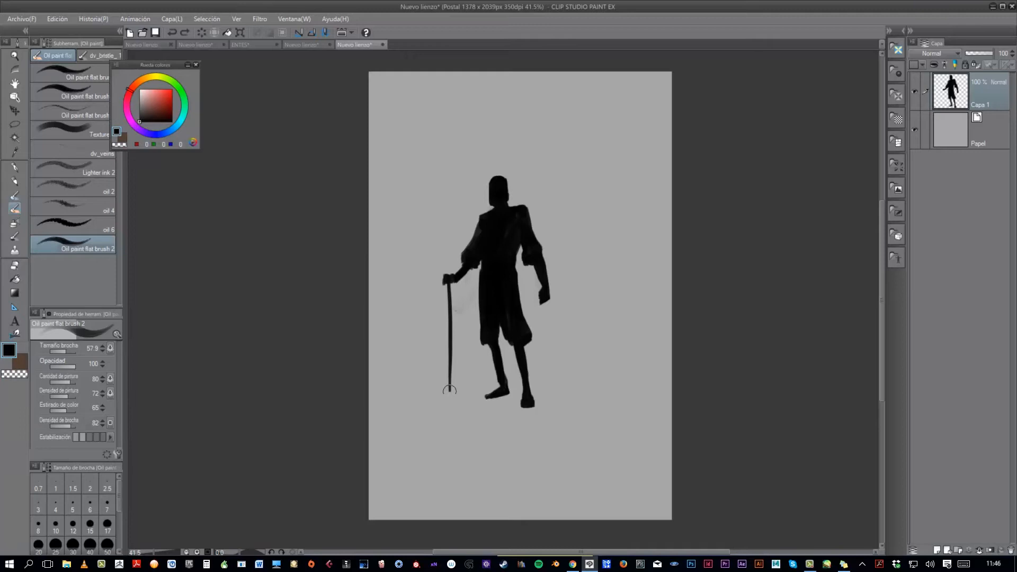
drag(450, 391, 452, 399)
key(c)
drag(564, 289, 573, 348)
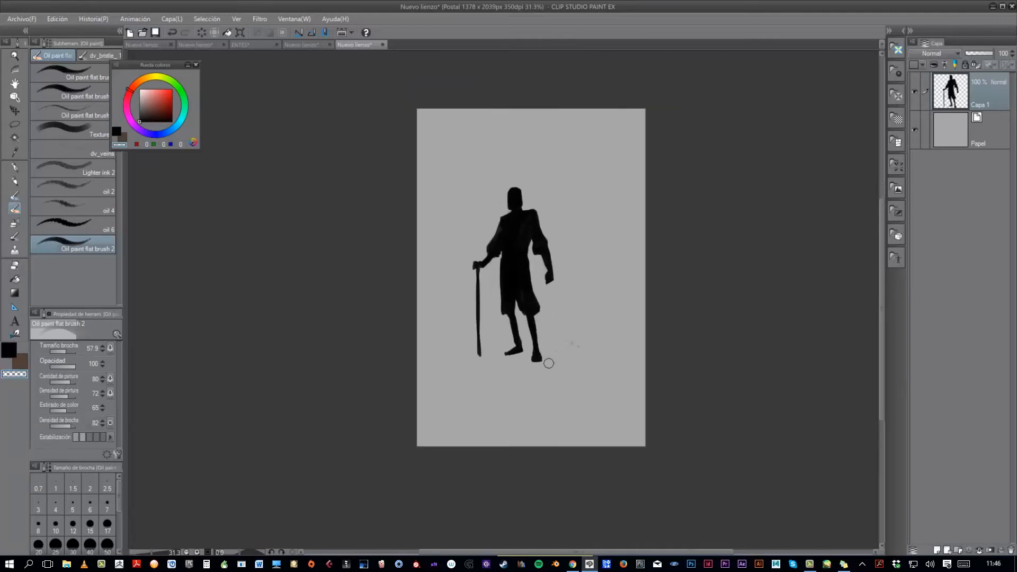
- Compare the finished characters in ENTES with the axe-bearer and sword-bearer silhouettes they were developed from
click(266, 46)
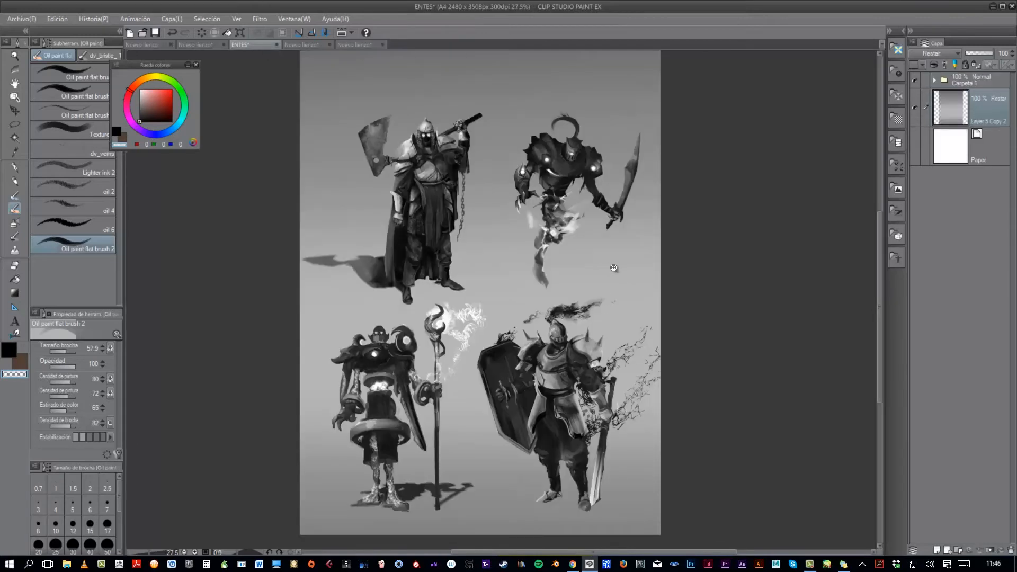
scroll(609, 280, down, 1)
scroll(431, 195, up, 1)
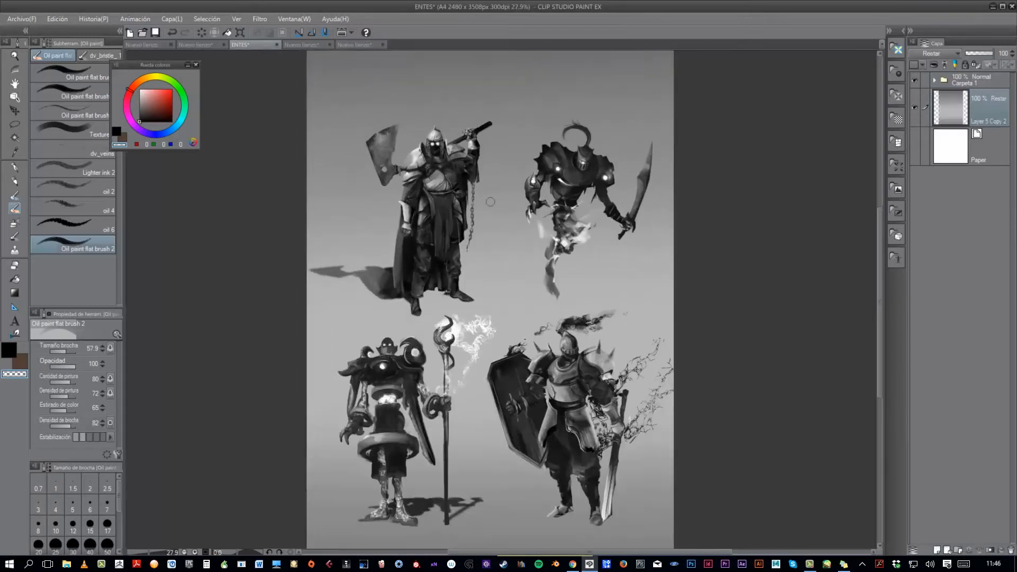
click(308, 47)
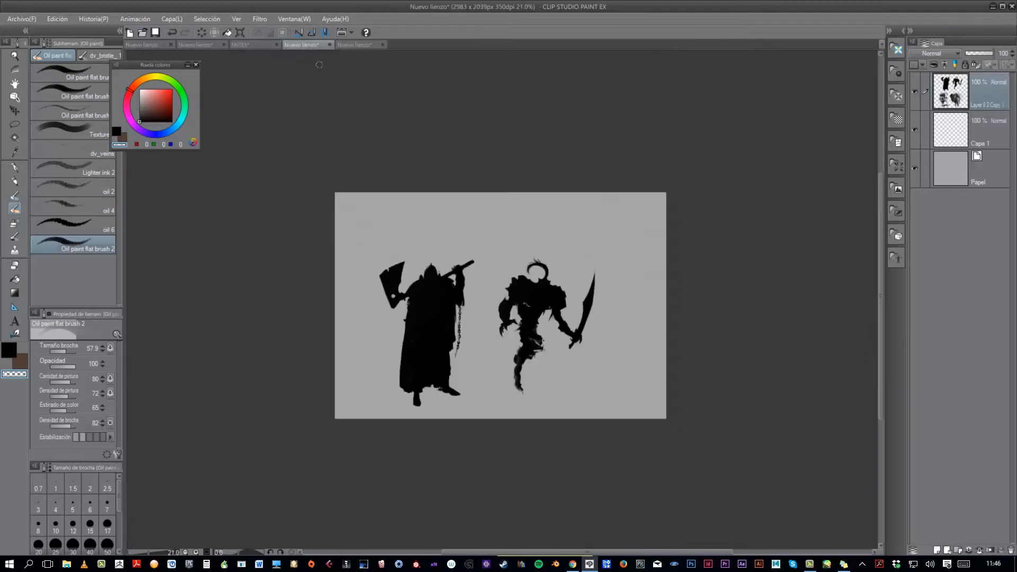
scroll(570, 327, up, 1)
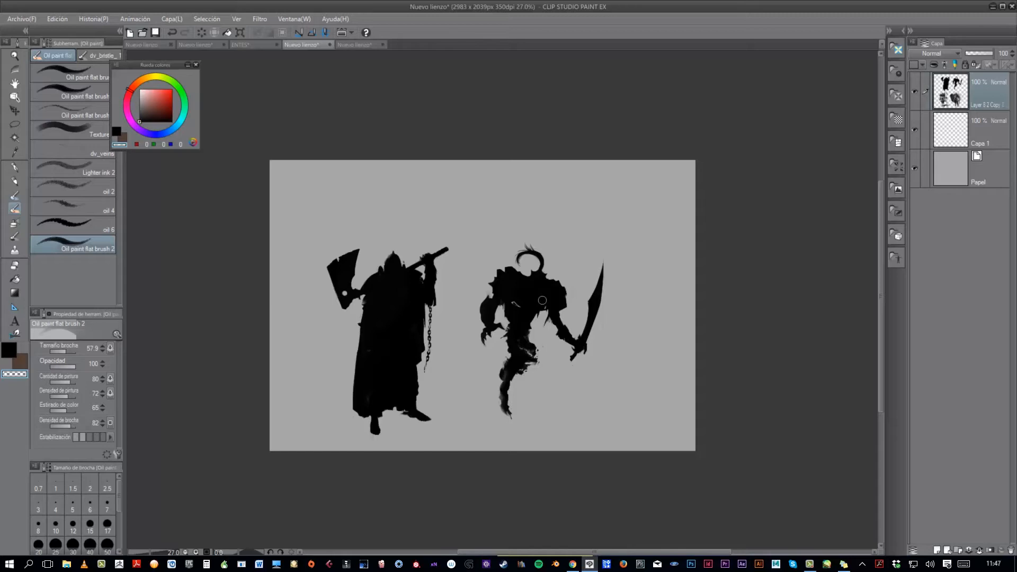
scroll(548, 307, up, 2)
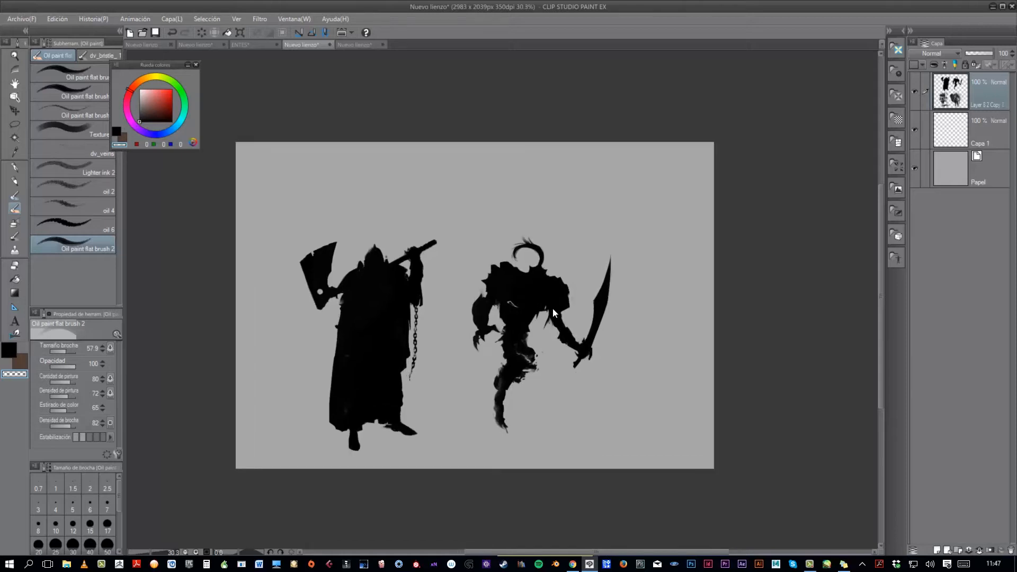
click(249, 42)
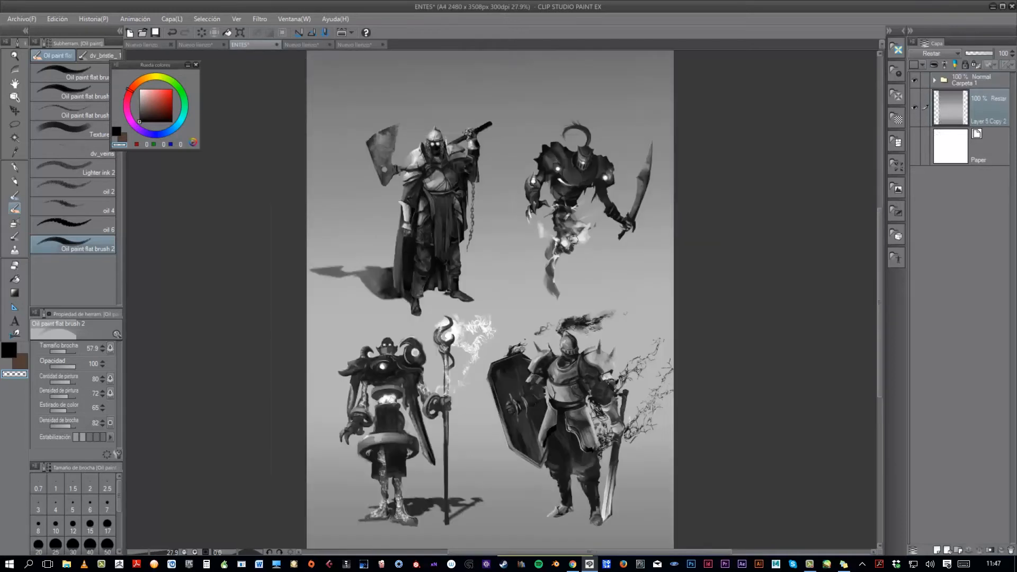
click(304, 43)
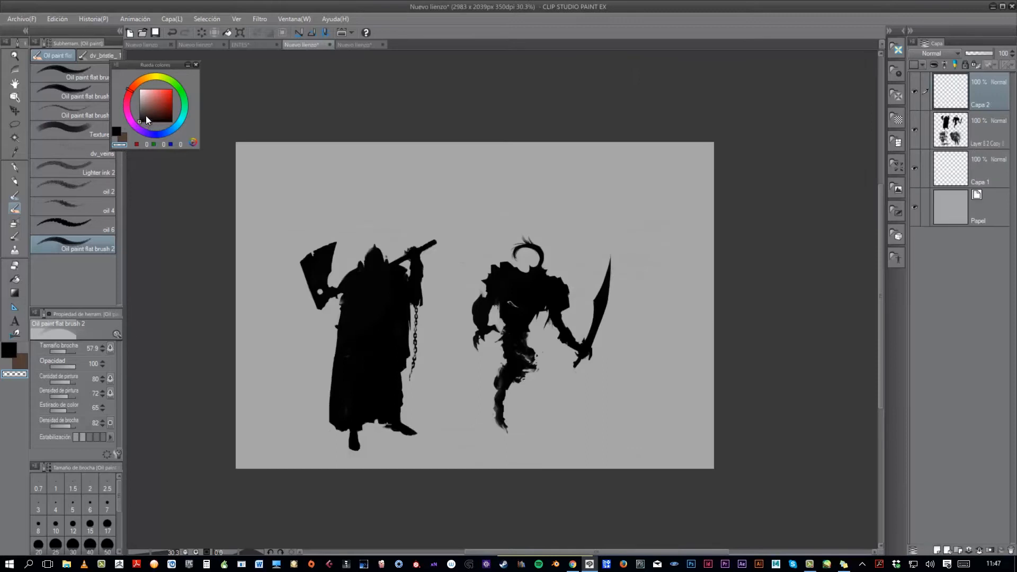
click(117, 132)
mouse_move(611, 222)
mouse_down()
mouse_move(646, 198)
mouse_move(631, 211)
mouse_up()
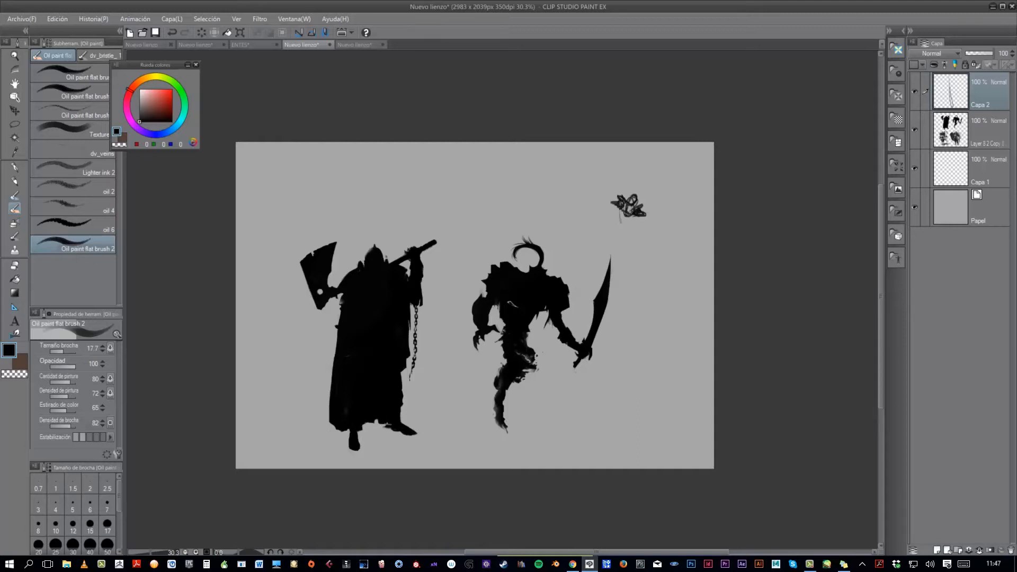
drag(622, 206, 627, 218)
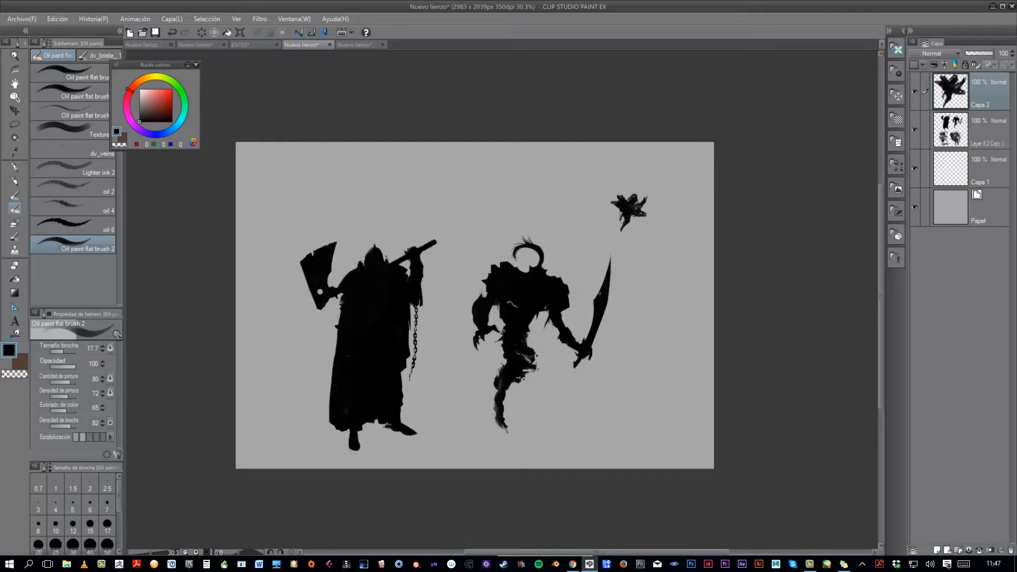
key(e)
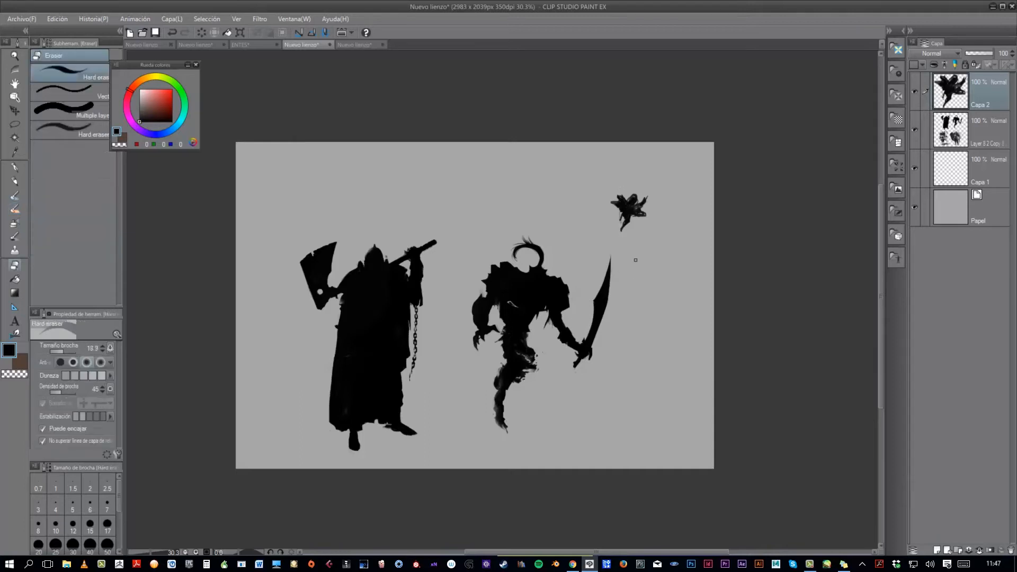
drag(617, 218, 625, 225)
mouse_move(626, 226)
mouse_down()
mouse_move(643, 203)
mouse_move(636, 218)
mouse_move(618, 206)
mouse_up()
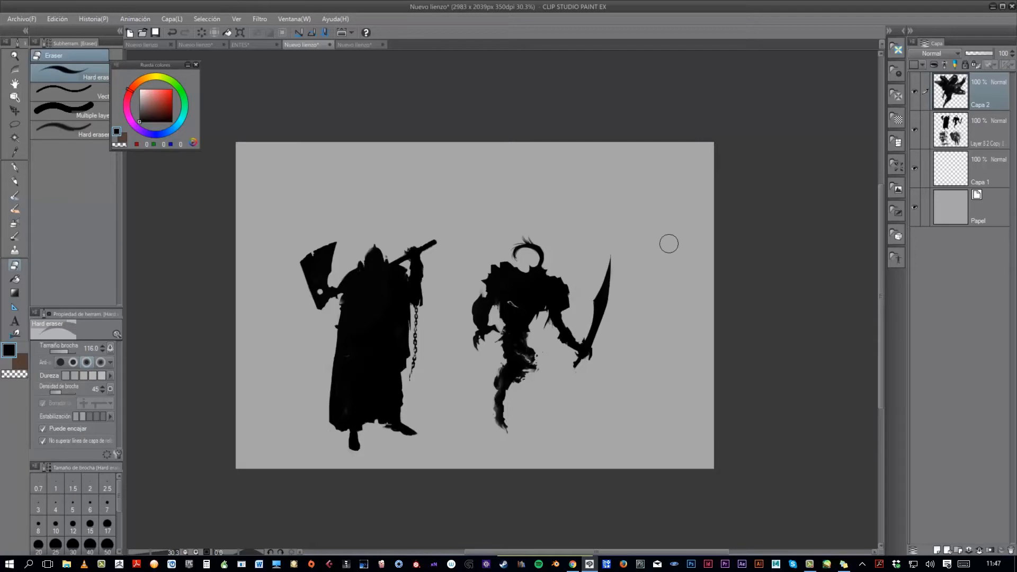
- Examine the four rendered characters in ENTES again, including the two lower figures
click(256, 44)
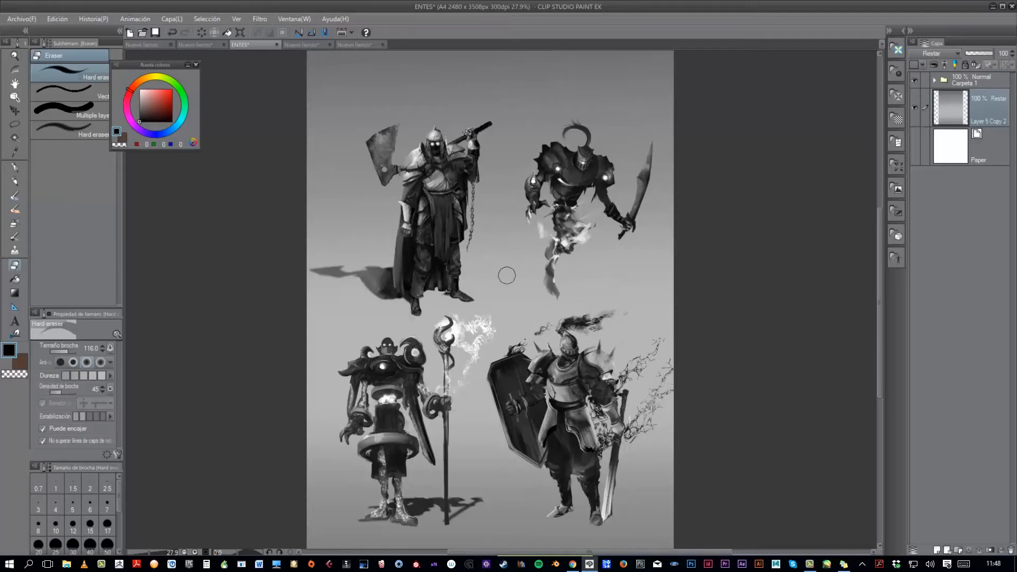
drag(417, 390, 405, 361)
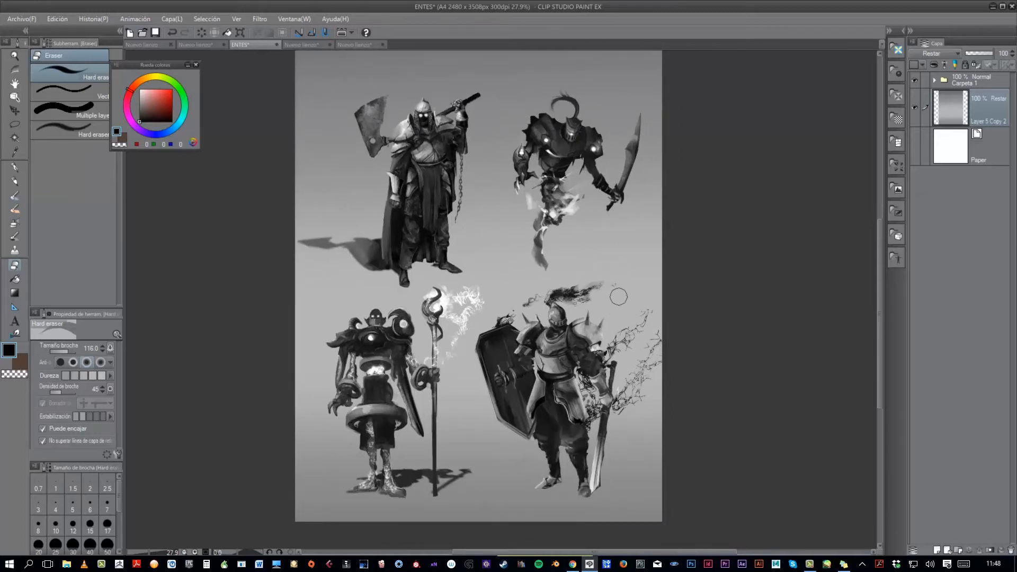
click(348, 45)
click(260, 44)
scroll(581, 313, up, 1)
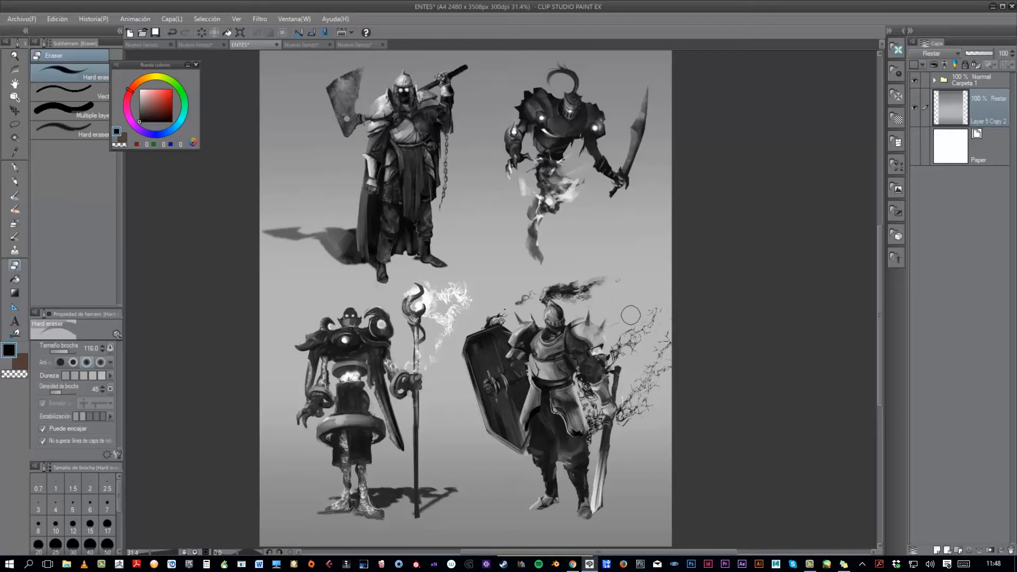
- Return to the new silhouette canvas and paint a second, broad-shouldered black figure with thin legs beside the one with the walking stick
click(352, 45)
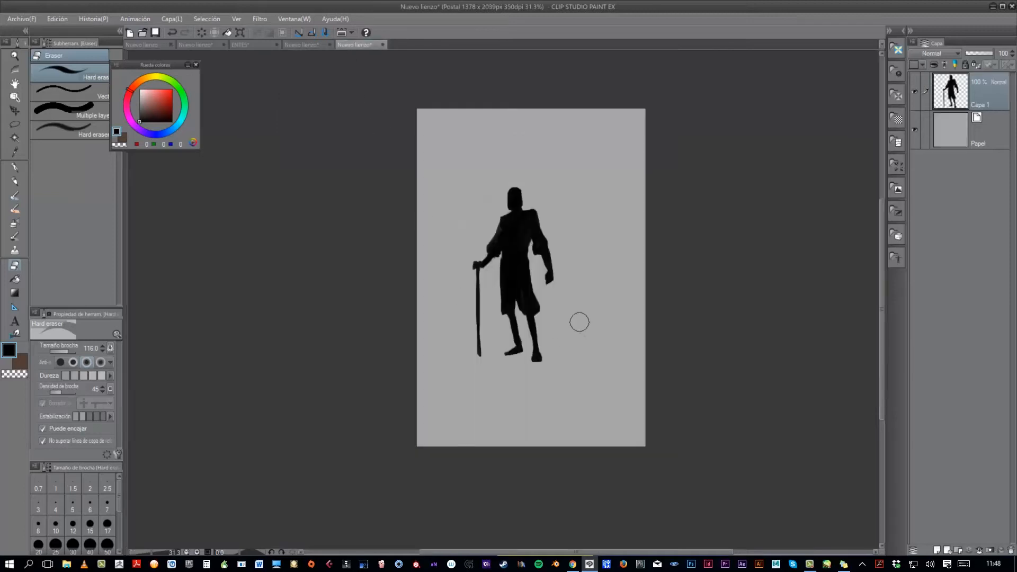
scroll(580, 326, up, 1)
alt+click(517, 204)
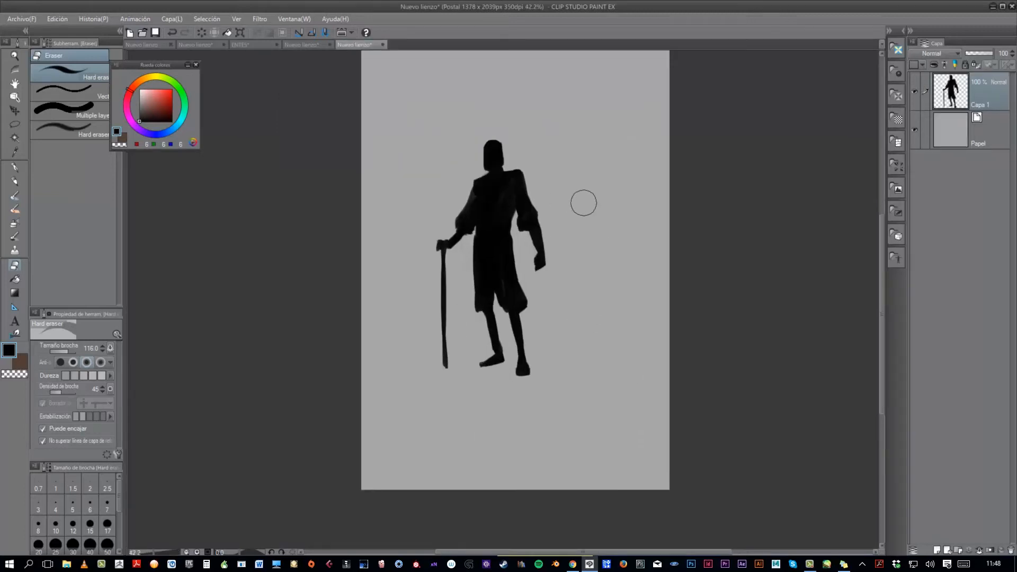
key(b)
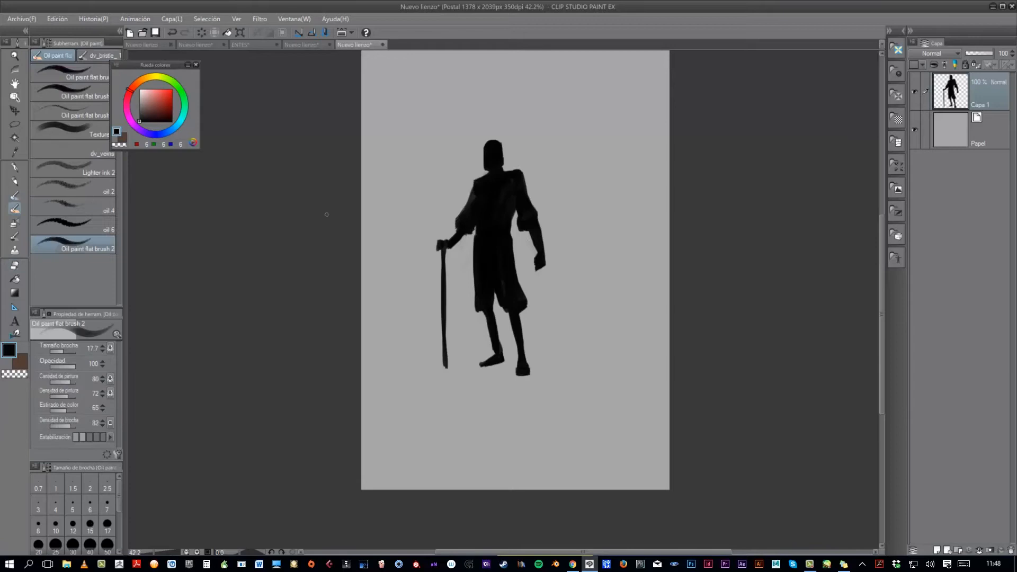
mouse_move(583, 198)
ctrl+alt+mouse_down()
mouse_move(603, 189)
mouse_move(593, 206)
mouse_move(612, 207)
mouse_move(612, 184)
mouse_move(618, 215)
mouse_move(609, 183)
mouse_move(578, 185)
mouse_move(573, 196)
mouse_move(582, 178)
mouse_move(570, 182)
mouse_move(585, 174)
mouse_move(620, 189)
mouse_move(624, 226)
mouse_move(581, 183)
mouse_move(582, 203)
mouse_move(600, 226)
mouse_move(629, 230)
mouse_move(589, 237)
mouse_move(599, 232)
mouse_move(589, 260)
mouse_move(583, 240)
mouse_move(615, 249)
mouse_move(619, 227)
mouse_move(629, 232)
mouse_move(625, 251)
mouse_move(598, 256)
mouse_move(588, 291)
mouse_move(592, 259)
mouse_move(576, 323)
mouse_move(577, 365)
ctrl+alt+mouse_up()
mouse_move(629, 248)
mouse_down()
mouse_move(609, 326)
mouse_move(633, 347)
mouse_up()
mouse_move(598, 169)
mouse_down()
mouse_move(614, 153)
mouse_move(609, 172)
mouse_move(581, 198)
mouse_move(560, 195)
mouse_move(567, 223)
mouse_move(634, 192)
mouse_move(626, 185)
mouse_move(631, 225)
mouse_move(639, 170)
mouse_up()
- Carve the gap between the second figure's bent arm and torso using transparent colour
key(c)
mouse_move(552, 204)
mouse_down()
mouse_move(549, 222)
mouse_move(573, 222)
mouse_up()
key(c)
key(c)
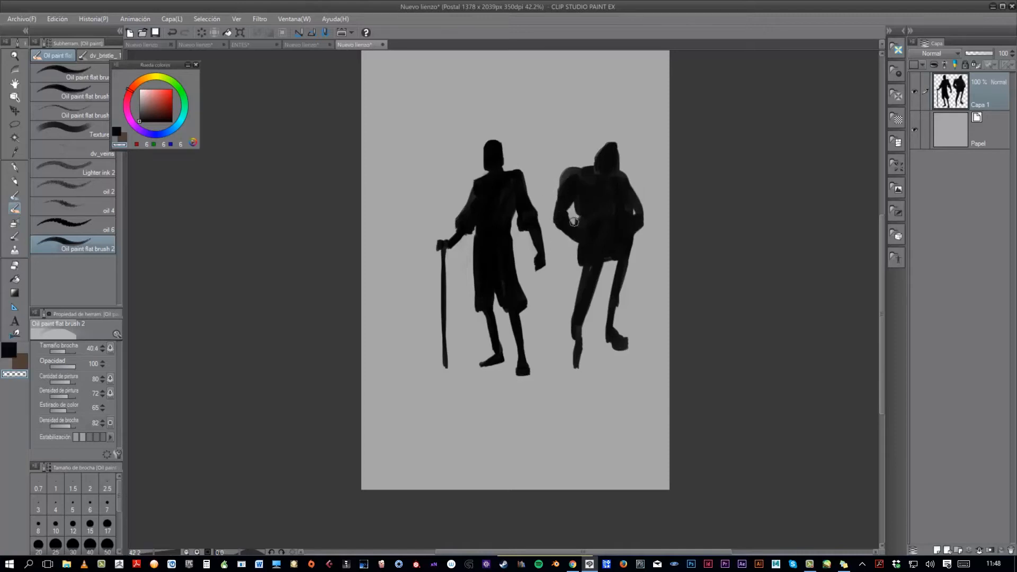
key(c)
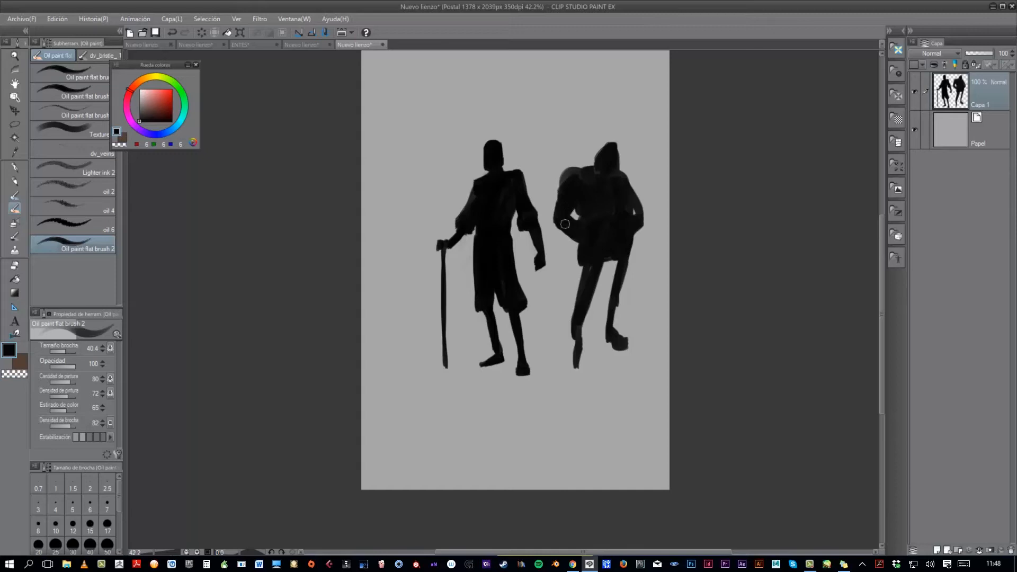
- Reshape the second figure's head into a narrower, centred hood, alternating black and transparent colour
key(c)
drag(619, 153, 599, 148)
key(c)
key(c)
key(c)
drag(603, 144, 613, 162)
- Fill in and round off both of the second figure's shoulders in black and tidy their outer edges
key(c)
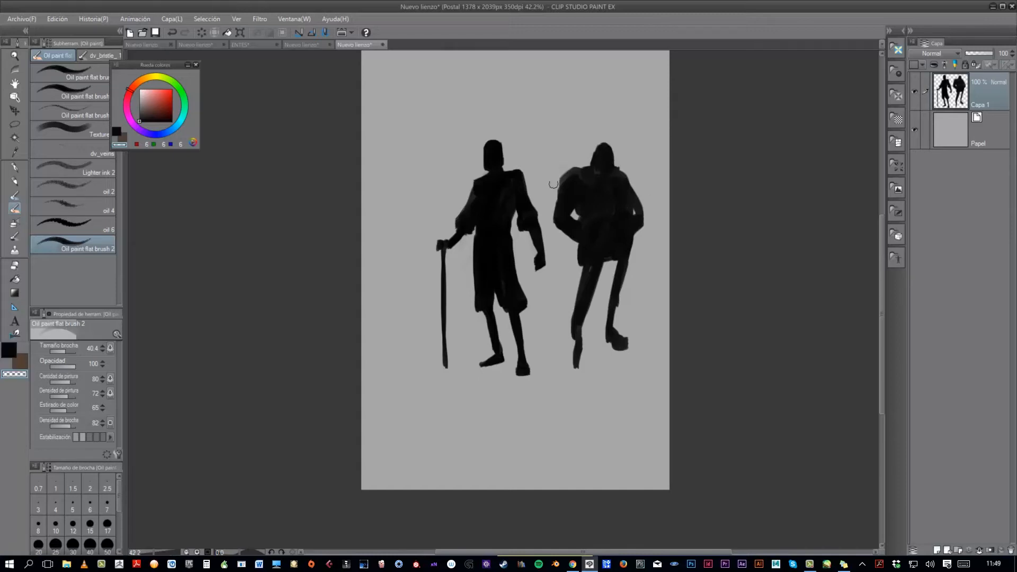
key(c)
drag(563, 186, 584, 174)
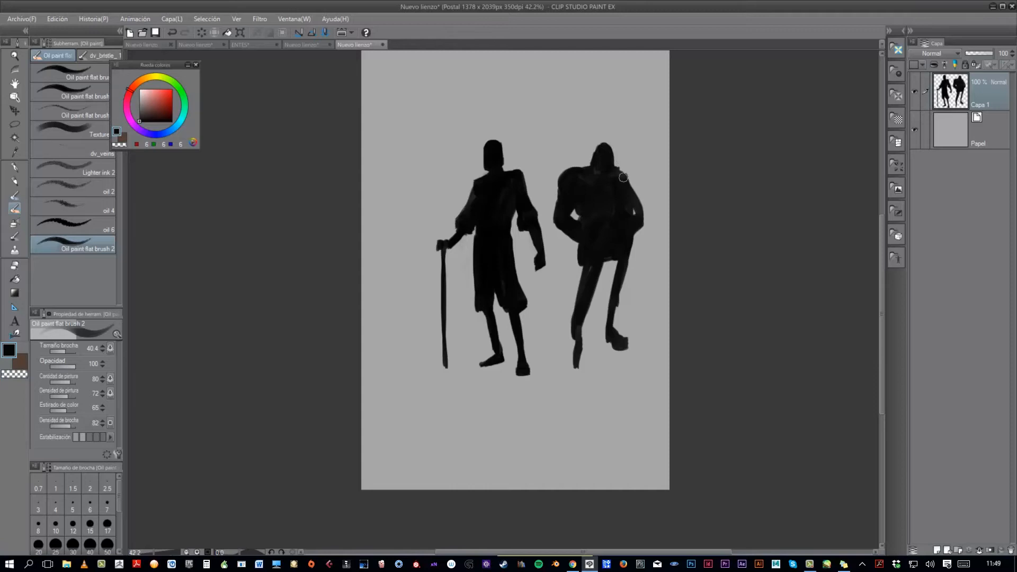
key(c)
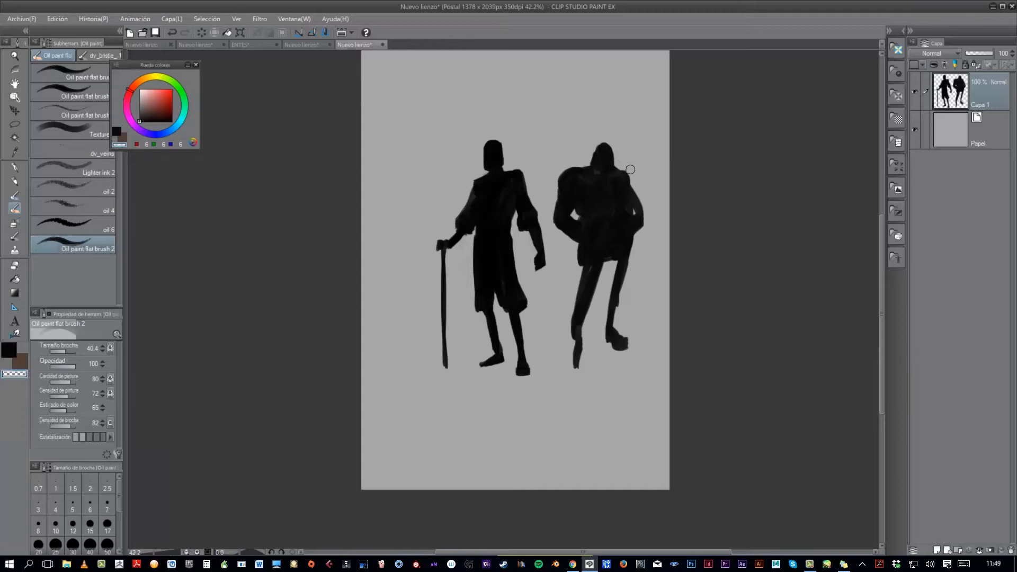
key(c)
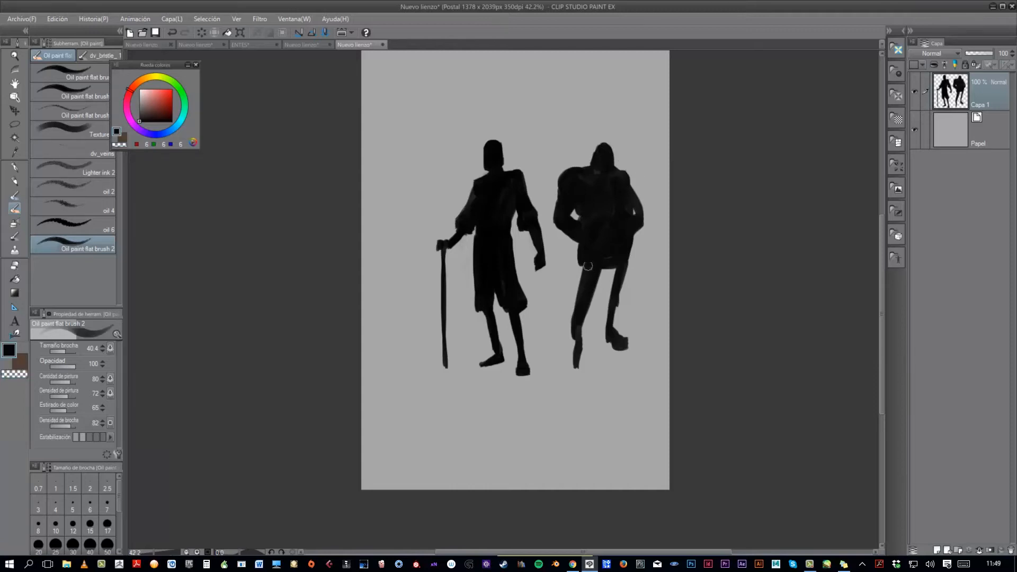
- Build up the second figure's calves, knees and front foot in black, trimming the inner leg with transparent colour
drag(587, 311, 576, 362)
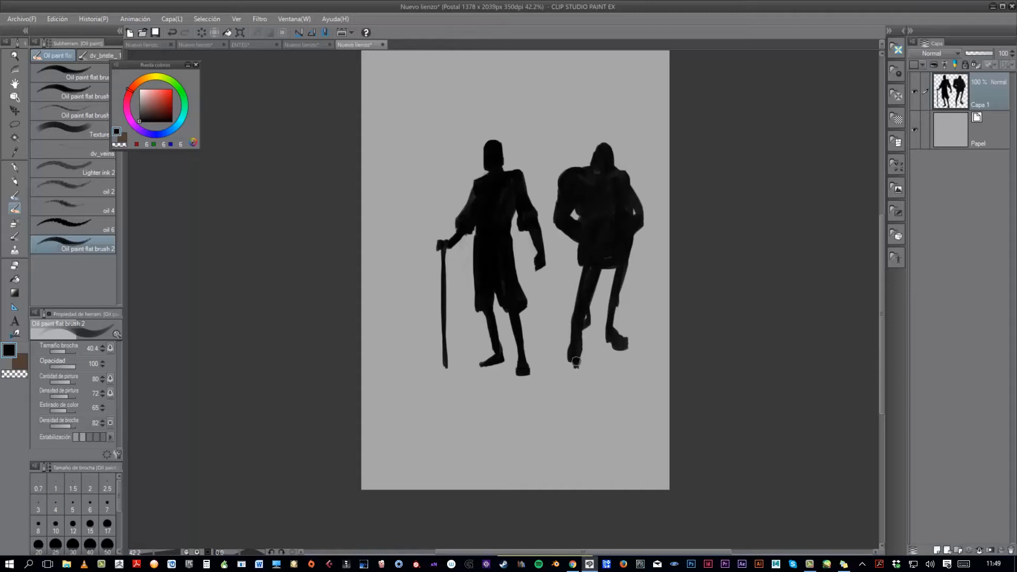
key(c)
mouse_move(593, 308)
mouse_down()
mouse_move(591, 322)
mouse_move(585, 305)
mouse_up()
key(c)
drag(615, 262, 613, 317)
- Slim the second figure's legs with transparent colour and extend the rear foot in black
key(c)
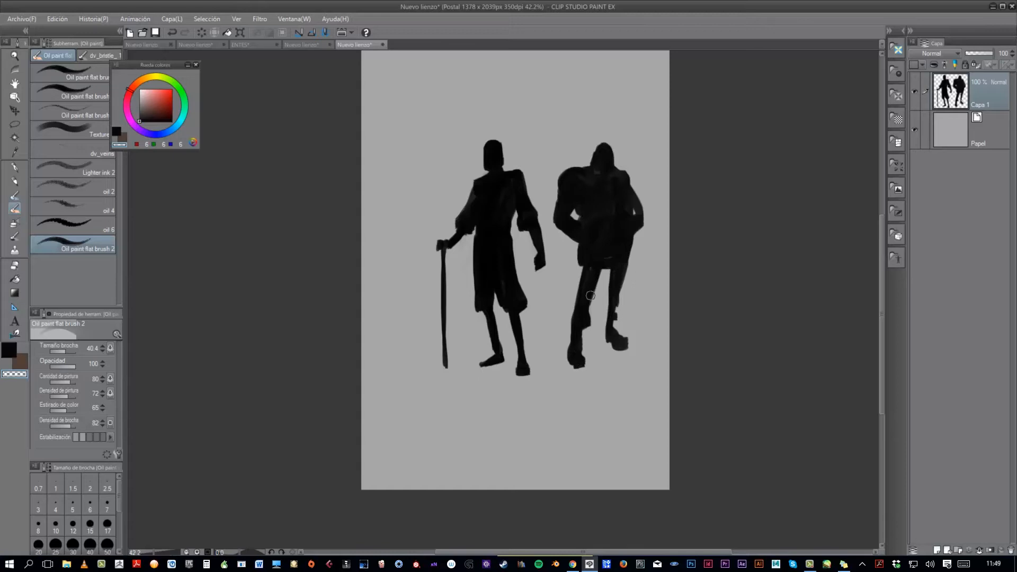
drag(590, 295, 579, 344)
drag(629, 266, 618, 305)
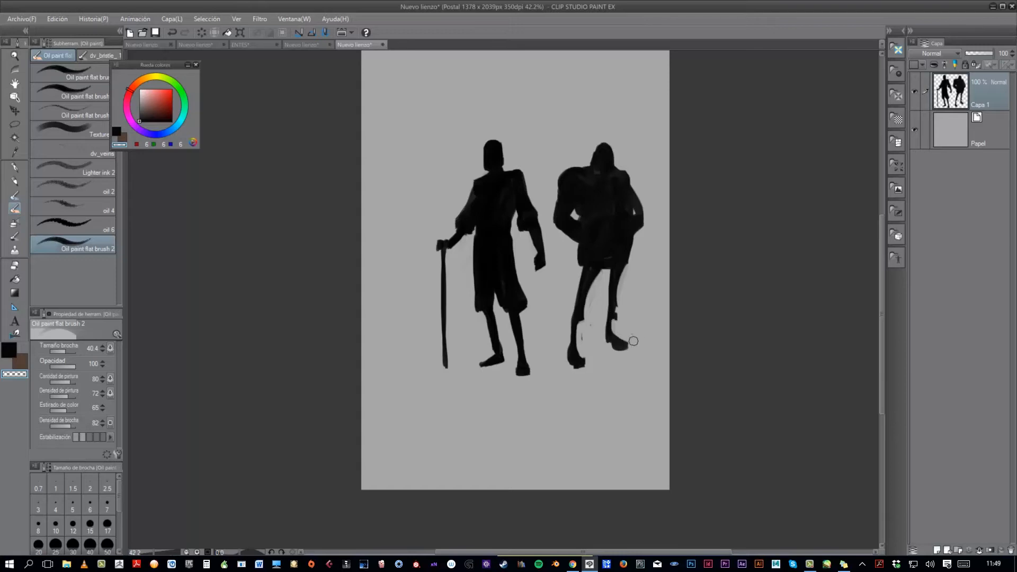
key(c)
drag(631, 348, 620, 348)
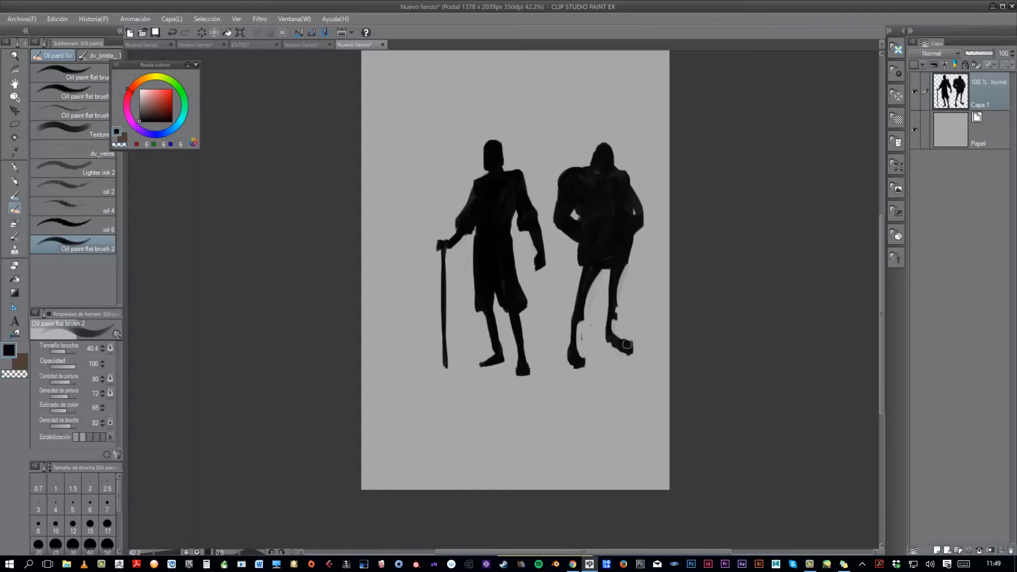
key(c)
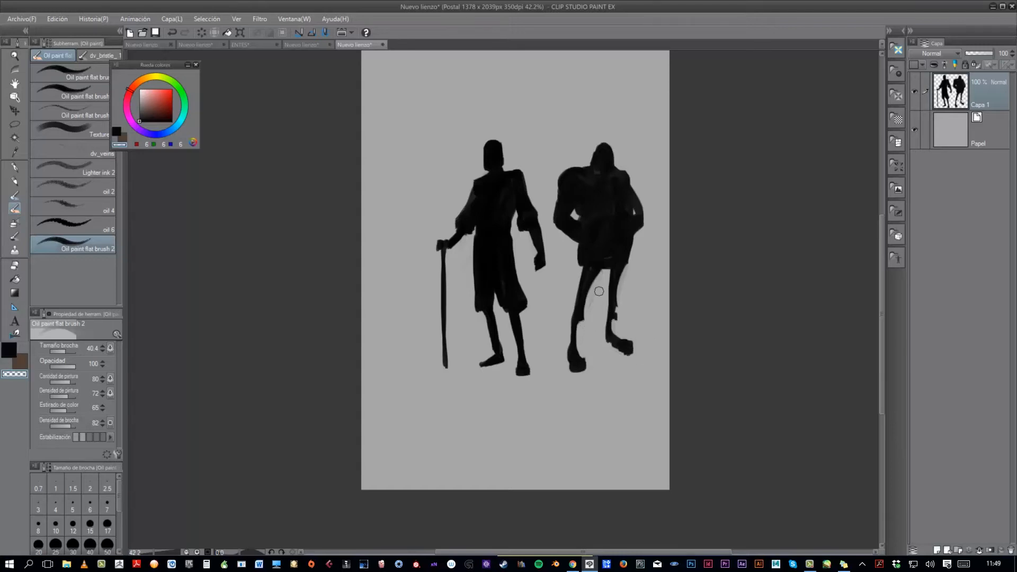
key(c)
- Raise the top of the second figure's hood and broaden the shoulder at the picture's right
scroll(627, 277, down, 2)
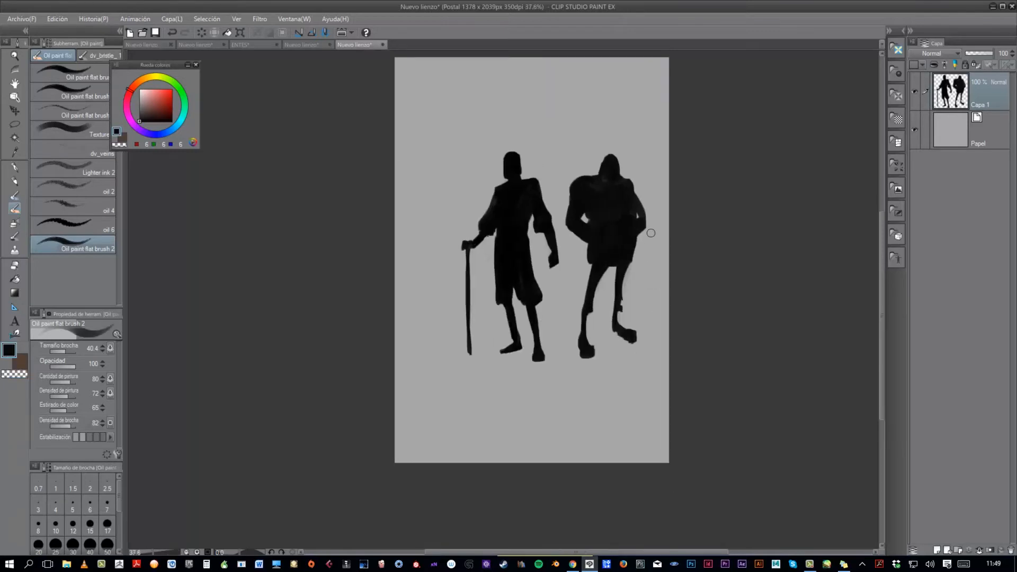
key(c)
key(c)
mouse_move(595, 175)
mouse_down()
mouse_move(598, 157)
mouse_move(606, 168)
mouse_up()
key(c)
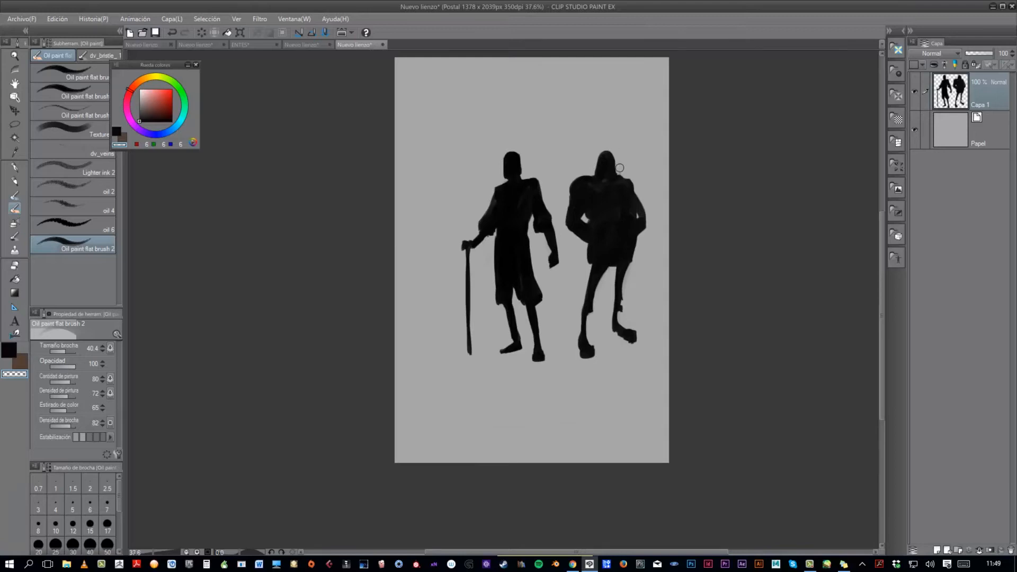
key(c)
drag(631, 176, 632, 191)
key(c)
- Trim the second figure's arm at the picture's right and repaint its forearm and fist in black
key(c)
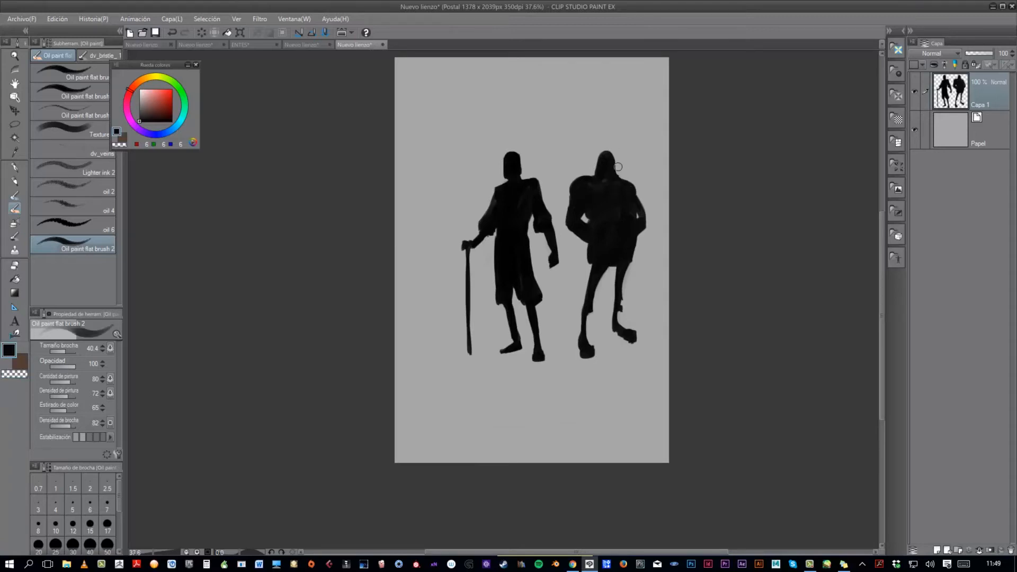
scroll(638, 211, up, 2)
key(c)
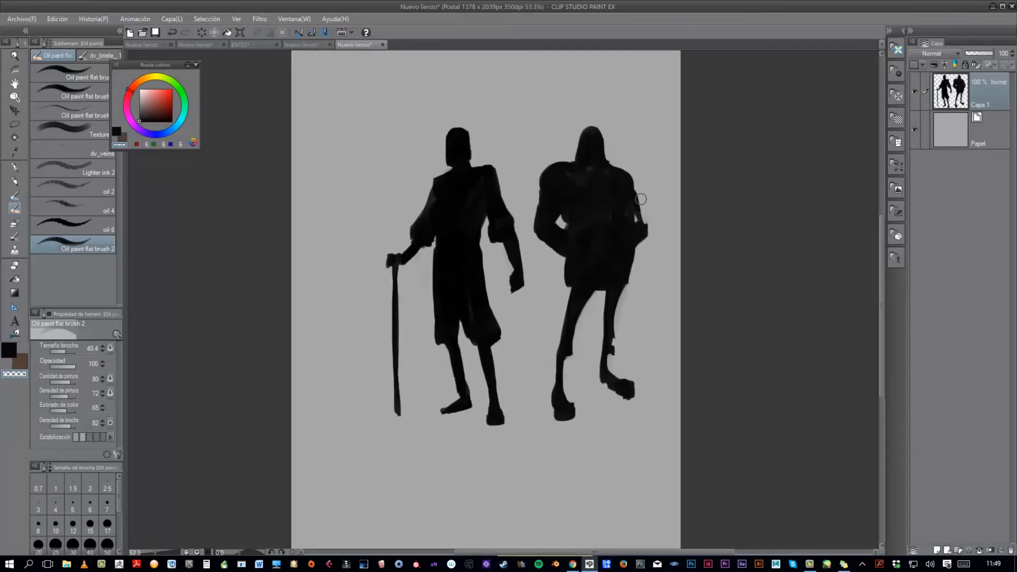
key(c)
drag(640, 218, 643, 235)
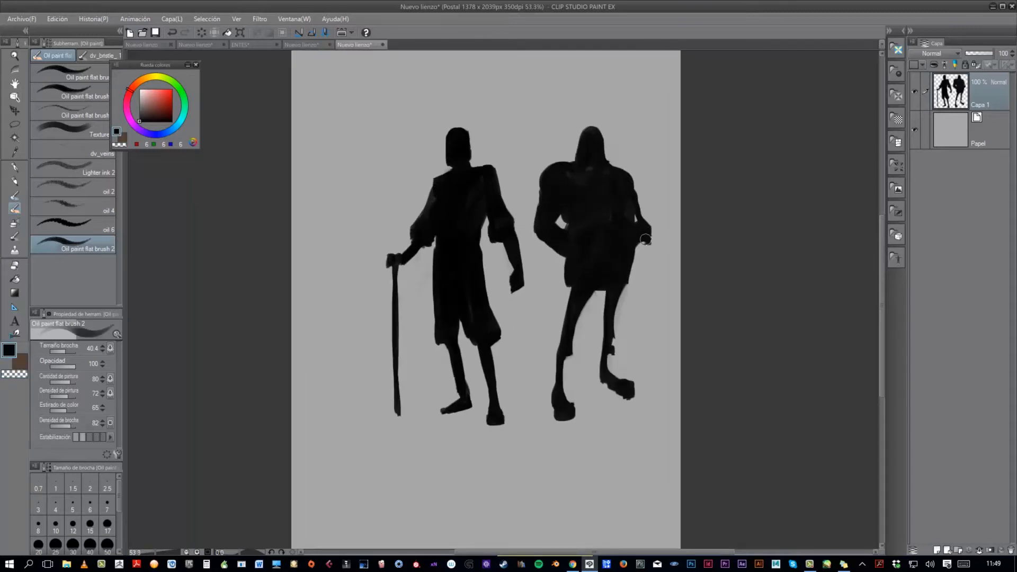
- Trim the second figure's front foot to a slimmer shape with transparent colour
scroll(652, 291, down, 2)
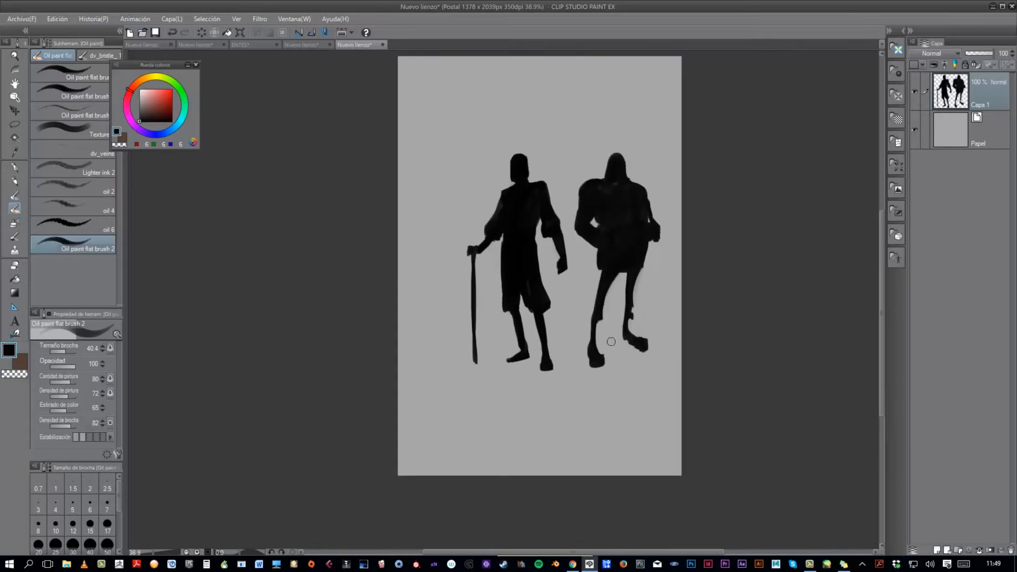
key(c)
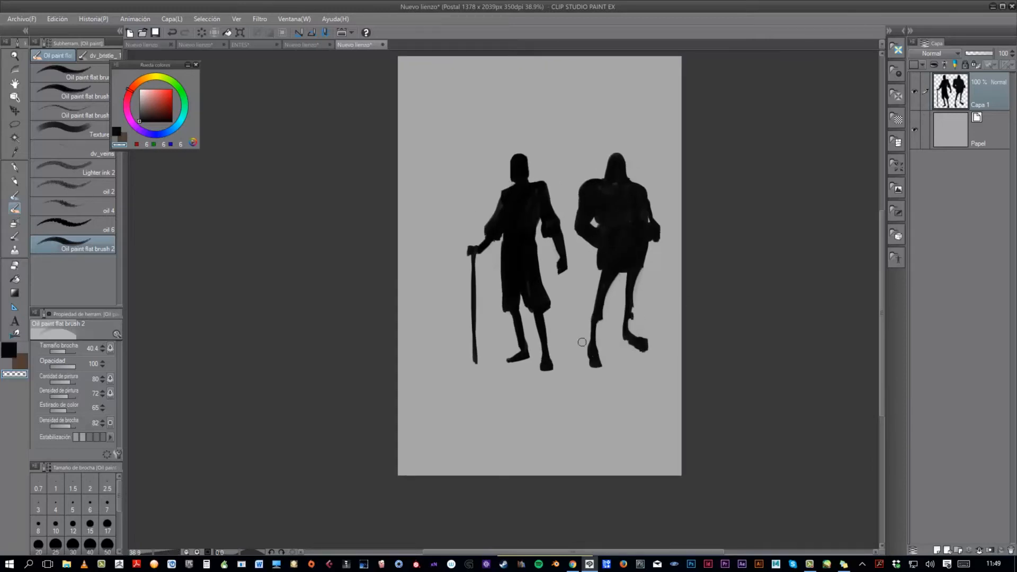
key(c)
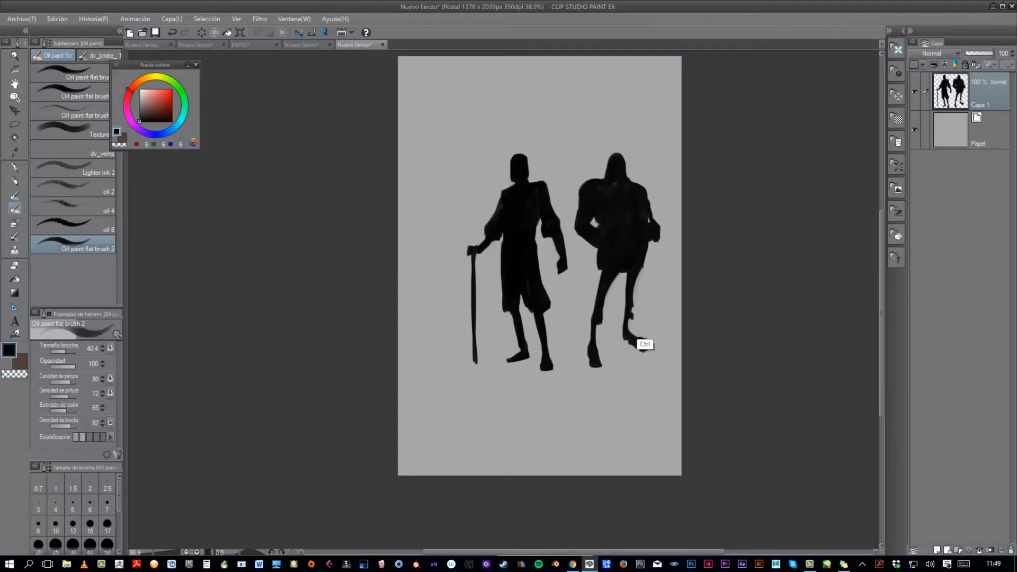
scroll(665, 306, down, 1)
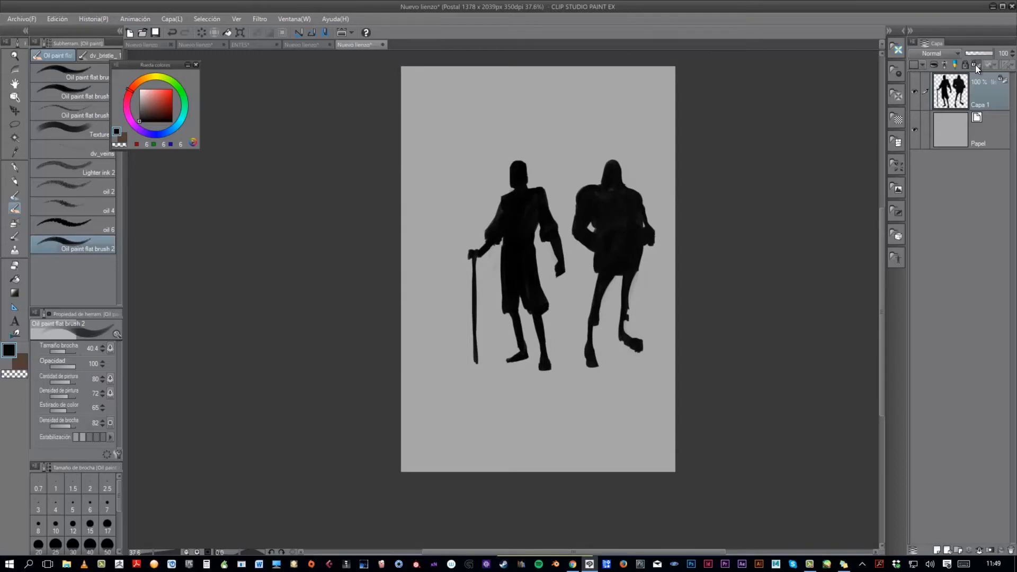
- Block in varied grey patches over the second figure's head, torso and arm within its silhouette, sampling tones from the canvas
alt+click(664, 249)
mouse_move(611, 164)
mouse_down()
mouse_move(624, 188)
mouse_move(580, 193)
mouse_move(629, 203)
mouse_move(604, 208)
mouse_move(605, 235)
mouse_move(642, 226)
mouse_move(604, 249)
mouse_up()
mouse_move(580, 214)
mouse_down()
mouse_move(606, 239)
mouse_move(604, 269)
mouse_move(633, 264)
mouse_up()
alt+click(641, 258)
mouse_move(626, 221)
mouse_down()
mouse_move(630, 196)
mouse_move(611, 191)
mouse_move(647, 233)
mouse_move(641, 243)
mouse_up()
alt+click(595, 209)
alt+click(651, 235)
mouse_move(590, 196)
mouse_down()
mouse_move(615, 218)
mouse_move(586, 221)
mouse_move(596, 213)
mouse_move(572, 233)
mouse_move(624, 252)
mouse_move(581, 214)
mouse_move(622, 217)
mouse_move(613, 193)
mouse_up()
alt+click(627, 257)
alt+click(641, 213)
- Paint mid-grey tones down the second figure's lower tunic and both legs
scroll(647, 242, up, 3)
alt+click(637, 255)
mouse_move(600, 258)
mouse_down()
mouse_move(589, 283)
mouse_move(630, 275)
mouse_move(617, 295)
mouse_move(580, 301)
mouse_move(558, 350)
mouse_move(576, 346)
mouse_move(585, 323)
mouse_move(565, 333)
mouse_move(555, 364)
mouse_up()
alt+click(634, 276)
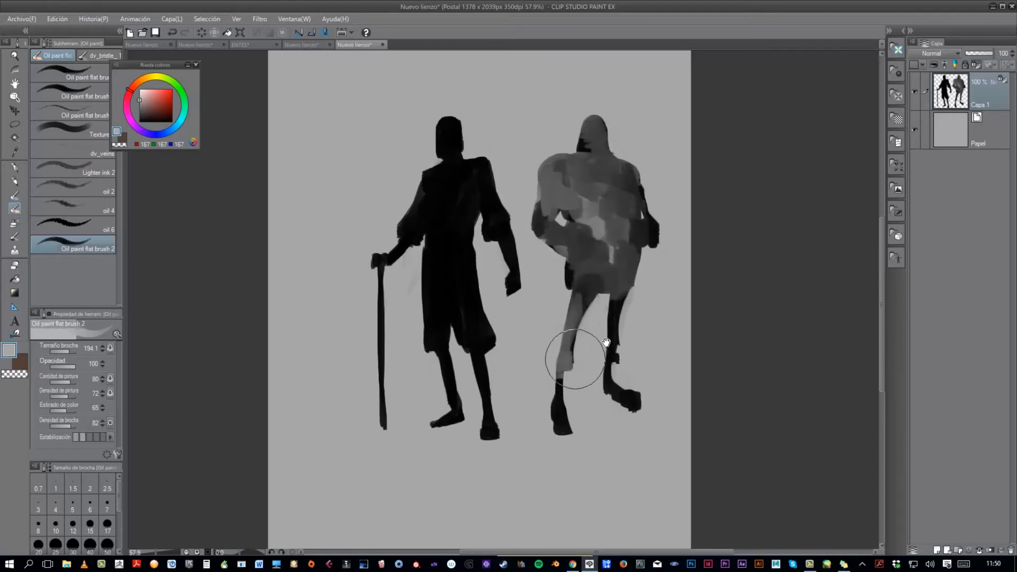
scroll(615, 334, down, 3)
drag(615, 317, 611, 340)
alt+click(613, 352)
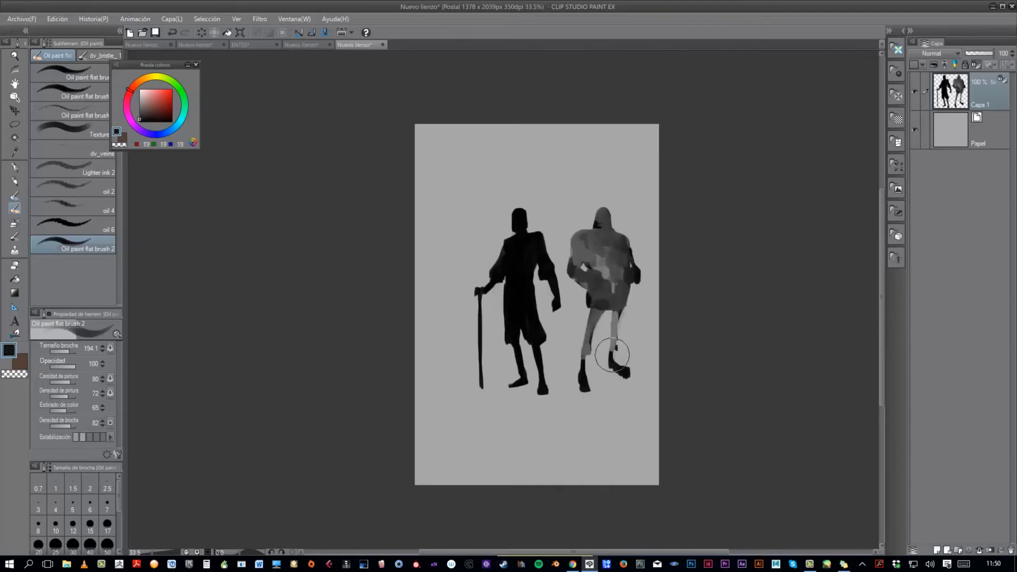
alt+click(628, 312)
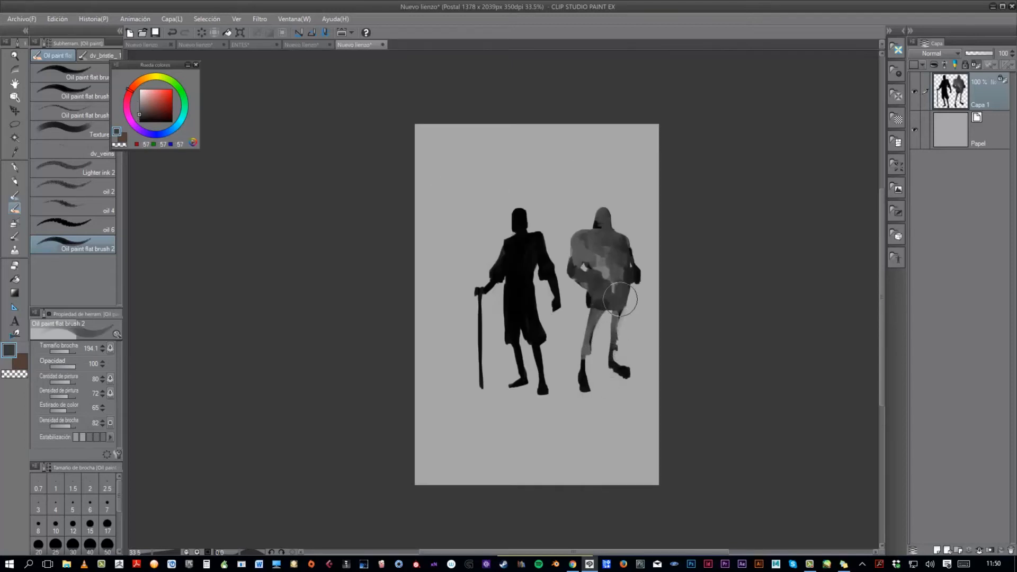
- Lighten the second figure's face and darken the hood around it with a smaller brush
alt+click(596, 265)
mouse_move(574, 260)
mouse_down()
mouse_move(582, 248)
mouse_move(596, 254)
mouse_move(612, 222)
mouse_move(606, 212)
mouse_up()
alt+click(629, 198)
alt+click(597, 226)
mouse_move(610, 252)
mouse_down()
mouse_move(599, 252)
mouse_move(612, 231)
mouse_up()
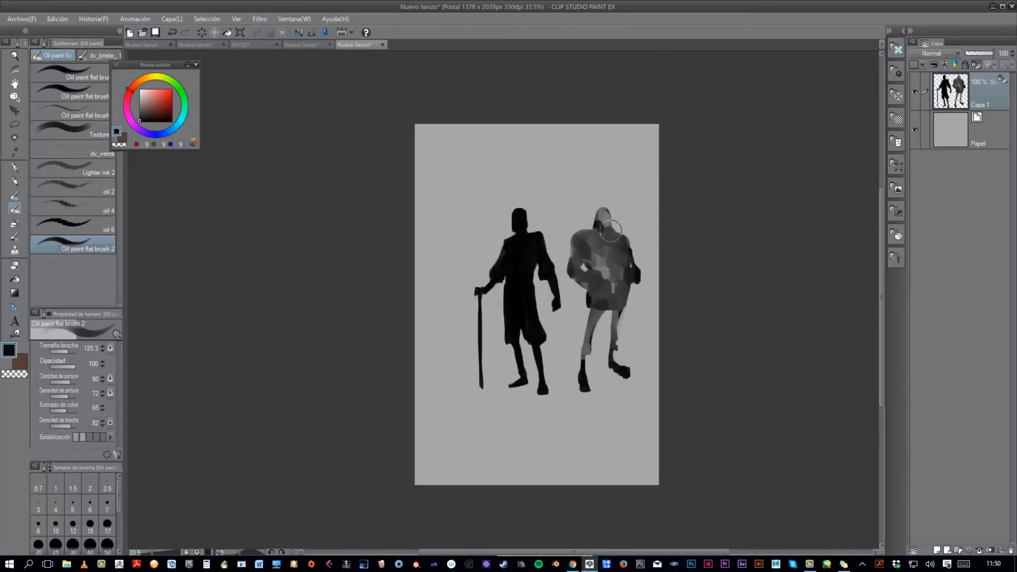
- Separate the second figure's knees, shins and front foot with sampled dark and mid-grey tones
alt+click(592, 270)
drag(590, 299, 593, 312)
alt+click(584, 389)
drag(587, 356, 583, 360)
alt+click(588, 345)
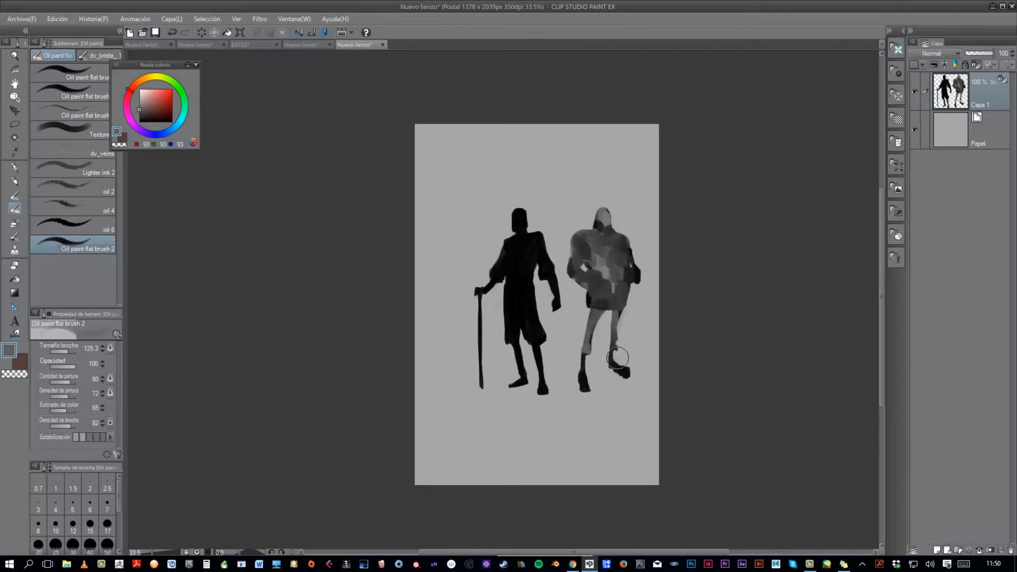
alt+click(622, 372)
alt+click(615, 368)
drag(582, 365, 585, 375)
- Shade the second figure's bent arm at the picture's left with sampled light and dark greys
scroll(636, 312, up, 2)
alt+click(557, 240)
mouse_move(553, 239)
mouse_down()
mouse_move(551, 252)
mouse_move(572, 251)
mouse_move(543, 253)
mouse_move(553, 268)
mouse_up()
alt+click(569, 251)
alt+click(572, 250)
alt+click(536, 261)
alt+click(570, 279)
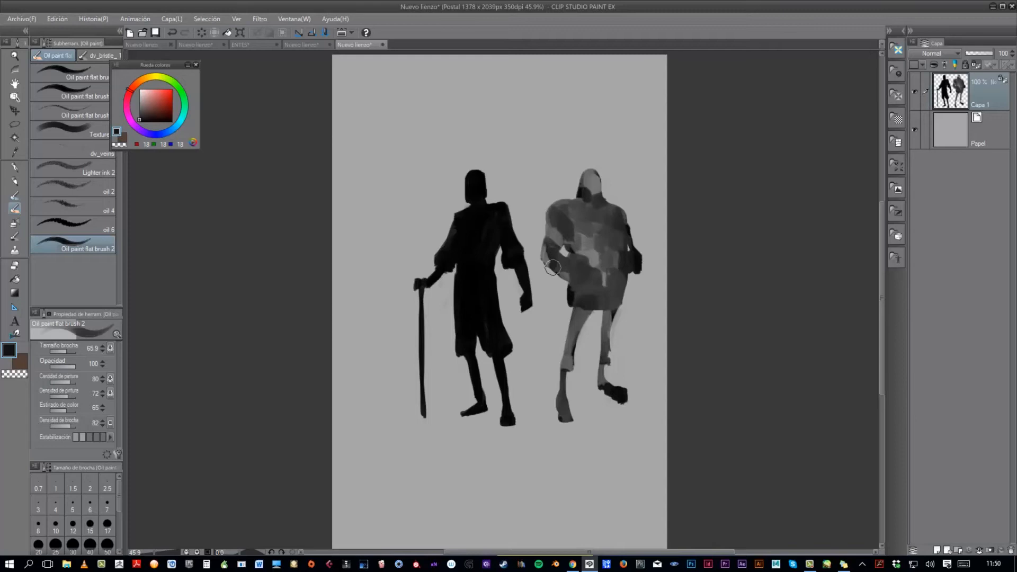
- Paint dark shadow strokes across the second figure's upper chest and the shoulder at the picture's right
mouse_move(564, 215)
mouse_down()
mouse_move(571, 230)
mouse_move(596, 231)
mouse_up()
alt+click(576, 220)
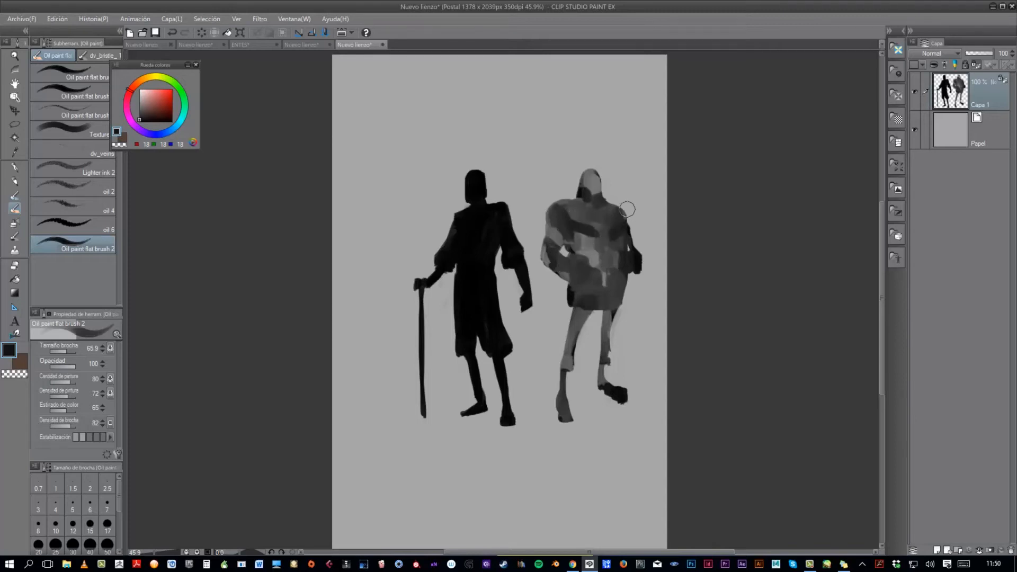
scroll(640, 220, down, 2)
mouse_move(635, 209)
mouse_down()
mouse_move(657, 208)
mouse_move(607, 219)
mouse_move(637, 214)
mouse_up()
- Shape a collar over the second figure's chest and smooth the tunic below it with sampled greys
right_click(599, 221)
right_click(609, 189)
right_click(600, 243)
right_click(612, 238)
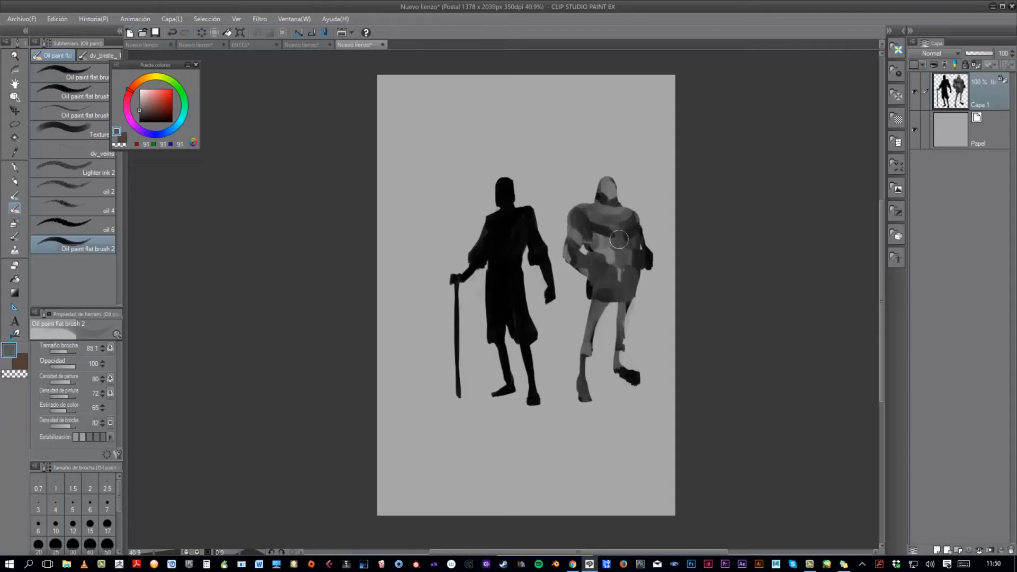
drag(617, 261, 617, 261)
mouse_move(612, 256)
mouse_down()
mouse_move(604, 280)
mouse_move(625, 276)
mouse_move(620, 248)
mouse_move(630, 237)
mouse_move(620, 291)
mouse_up()
- Define the second figure's wide collar and shoulder with blended greys and a shadow along its lower edge
right_click(619, 248)
right_click(616, 229)
mouse_move(615, 229)
mouse_down()
mouse_move(636, 227)
mouse_move(590, 218)
mouse_move(647, 233)
mouse_move(638, 249)
mouse_move(587, 217)
mouse_move(609, 268)
mouse_move(576, 240)
mouse_up()
alt+click(607, 220)
alt+click(593, 232)
alt+click(588, 228)
drag(631, 273, 650, 275)
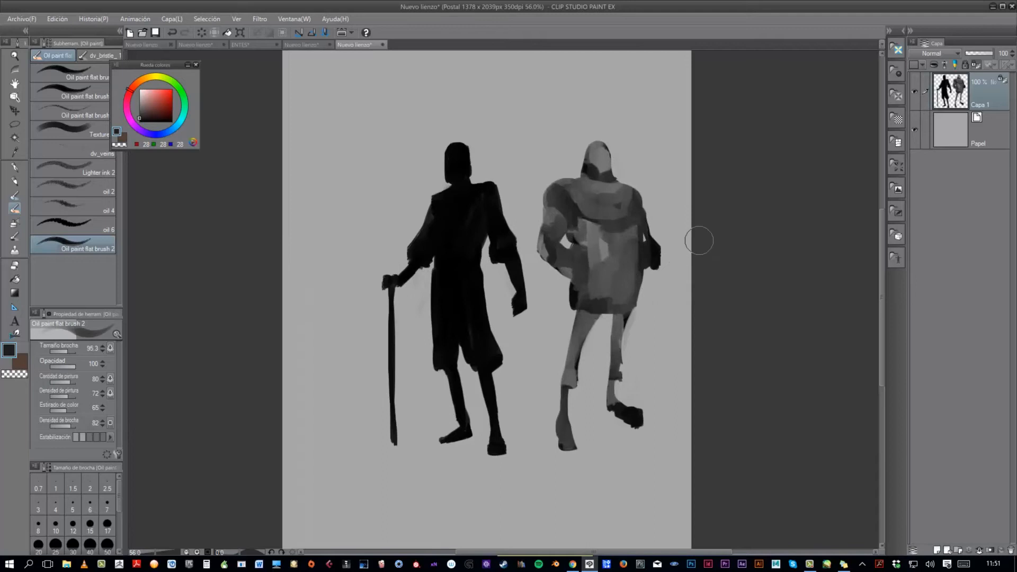
- Paint a light mask-like face with small dark eyes on the second figure and darken the hood edge
alt+click(627, 152)
mouse_move(594, 155)
mouse_down()
mouse_move(618, 166)
mouse_move(590, 151)
mouse_up()
alt+click(606, 176)
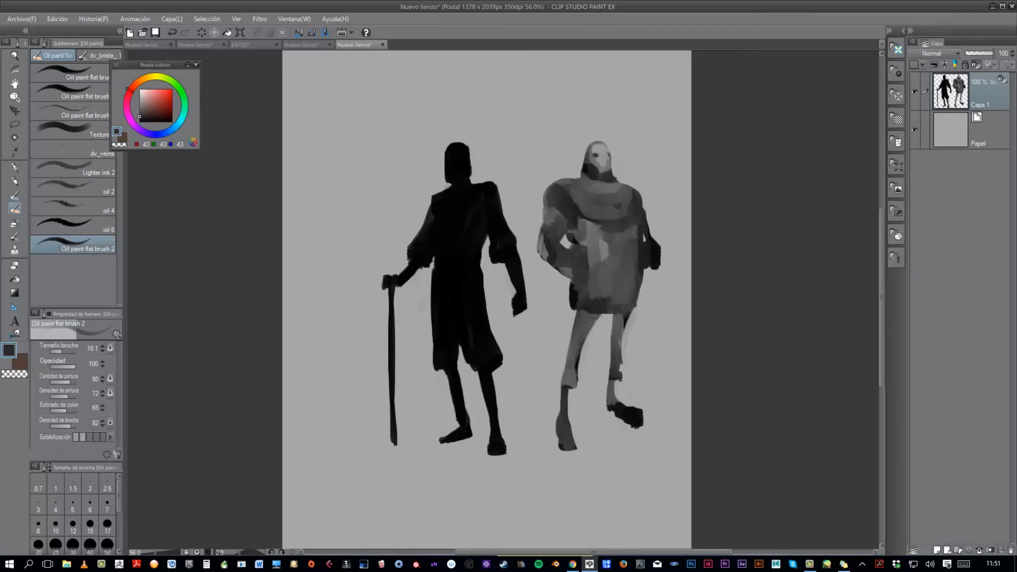
drag(596, 155, 600, 155)
drag(630, 170, 612, 170)
- Refine the grey shading on the second figure's lower tunic and legs with sampled tones
alt+click(628, 279)
mouse_move(605, 277)
mouse_down()
mouse_move(632, 277)
mouse_move(586, 321)
mouse_move(588, 363)
mouse_move(580, 354)
mouse_move(625, 344)
mouse_up()
alt+click(648, 291)
alt+click(623, 344)
alt+click(617, 333)
alt+click(620, 306)
alt+click(640, 294)
alt+click(634, 273)
alt+click(604, 264)
- Refine the dark shading on the second figure's shoulder and neck, and clean the outline with sampled background grey
scroll(671, 316, down, 6)
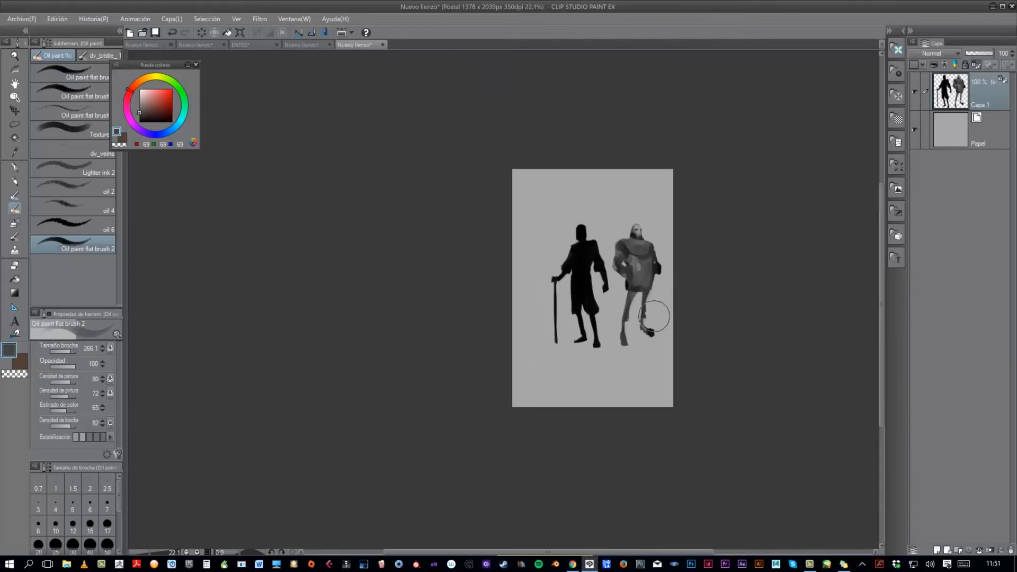
scroll(658, 313, up, 6)
drag(598, 217, 588, 217)
alt+click(600, 204)
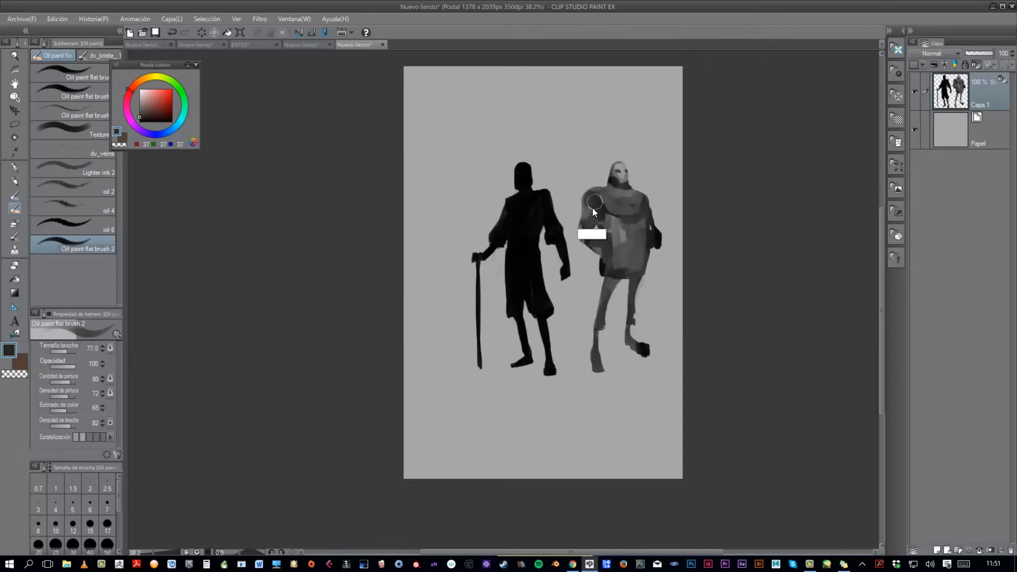
scroll(611, 205, up, 6)
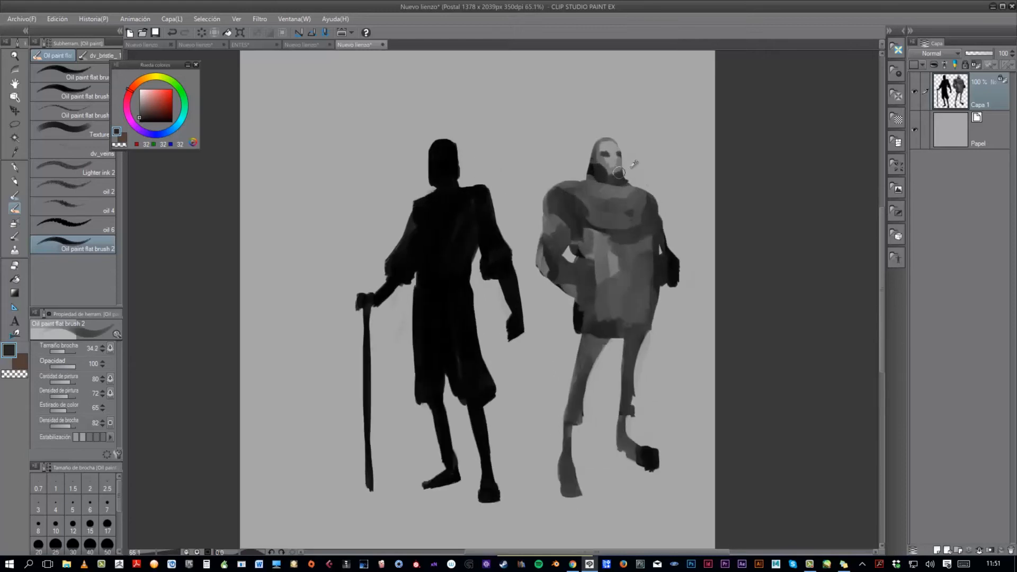
alt+click(452, 246)
alt+click(587, 220)
alt+click(634, 155)
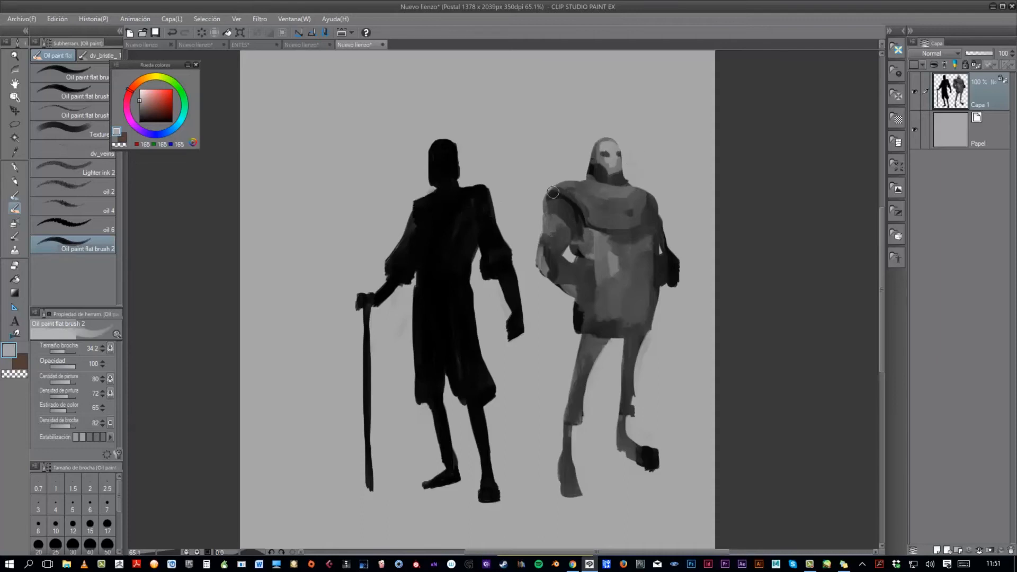
- Paint a thin dark belt across the second figure's waist and blend the tunic around it with sampled greys
scroll(631, 135, down, 3)
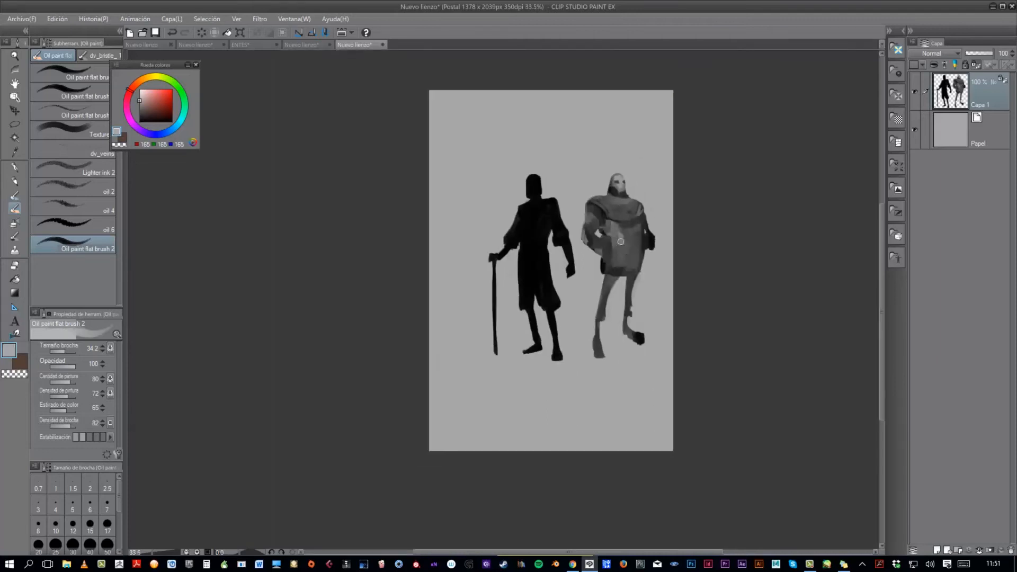
alt+click(649, 235)
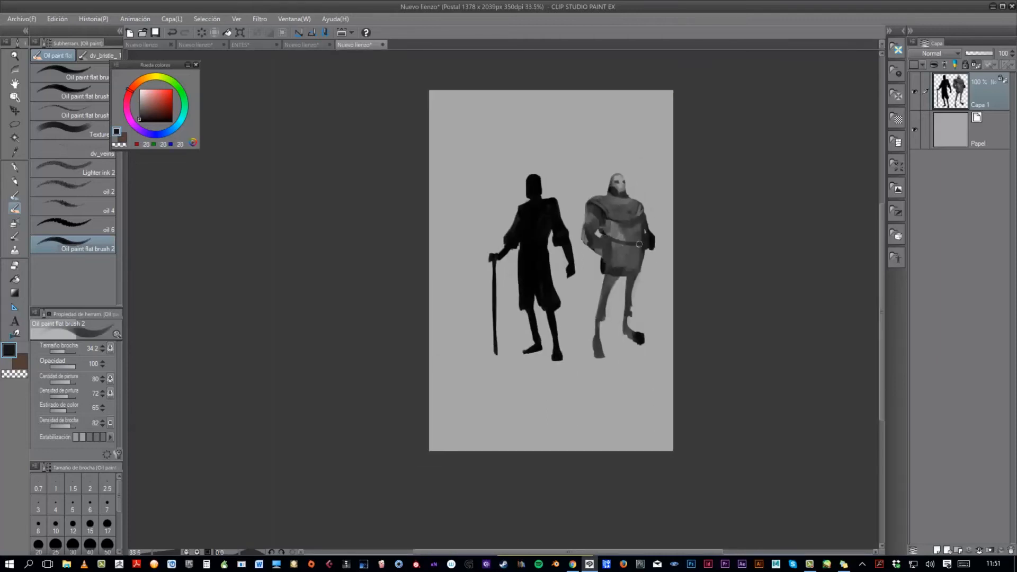
alt+click(655, 224)
drag(626, 243, 620, 235)
alt+click(610, 235)
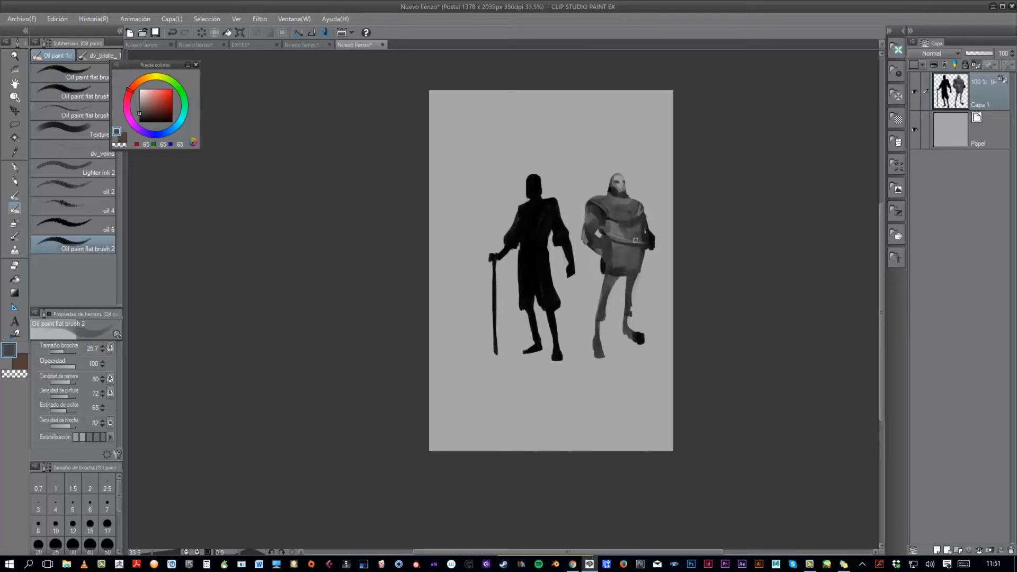
- Refine the second figure's hood edge, collar and upper tunic with sampled mid greys
scroll(661, 231, up, 2)
alt+click(598, 167)
alt+click(596, 169)
scroll(604, 176, down, 2)
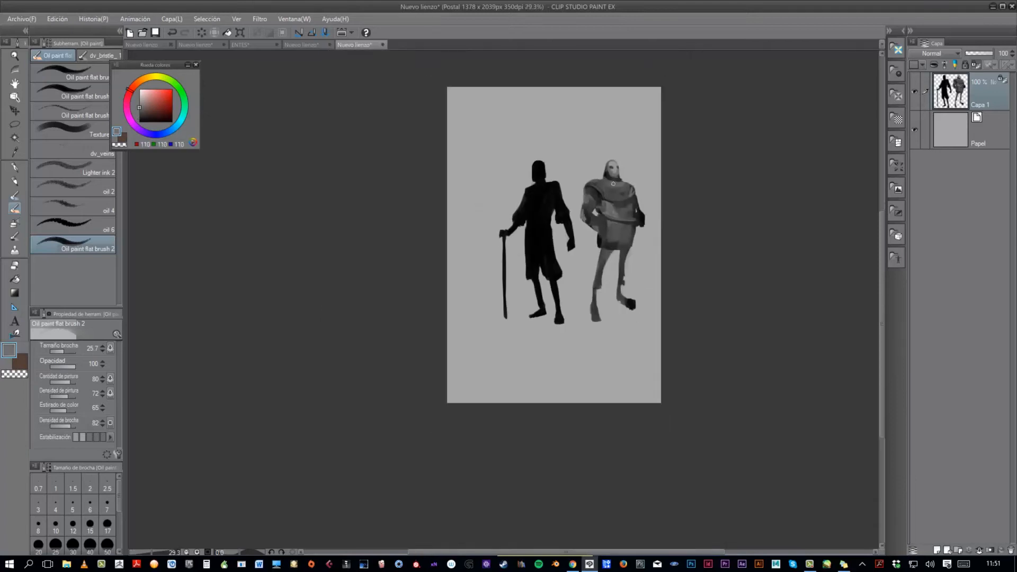
scroll(643, 180, up, 2)
alt+click(634, 169)
mouse_move(601, 187)
mouse_down()
mouse_move(612, 194)
mouse_move(595, 189)
mouse_up()
scroll(650, 179, down, 3)
scroll(642, 179, up, 3)
alt+click(596, 196)
alt+click(623, 191)
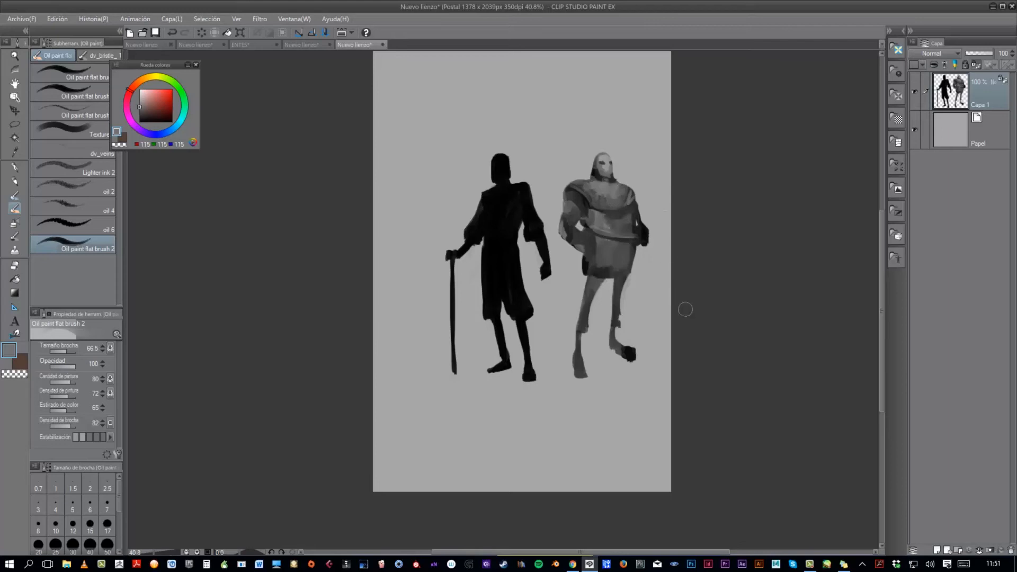
- Add a new layer and paint a long black staff with a knotted head beside the second figure, passing through its hand
click(937, 551)
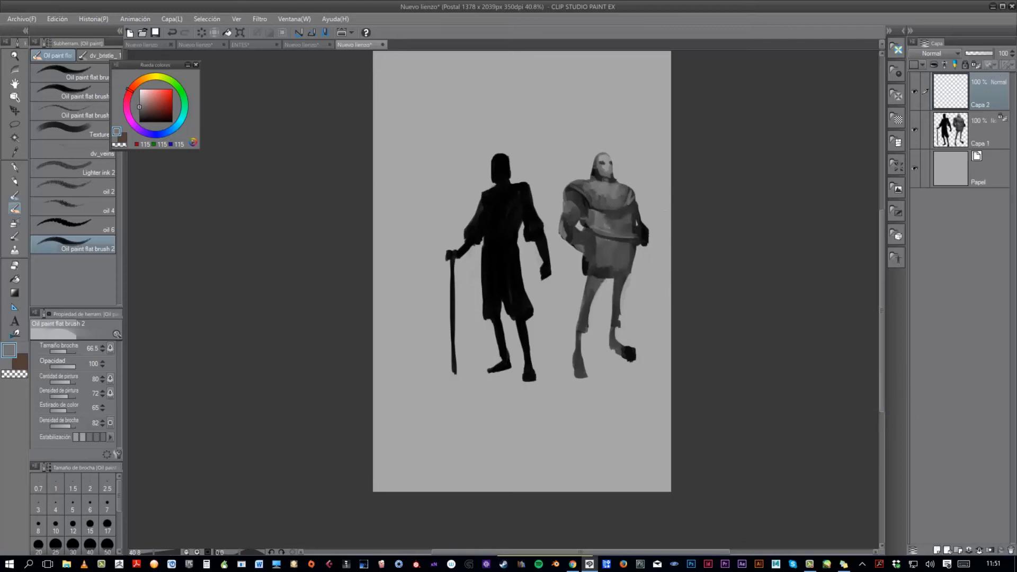
alt+click(525, 251)
mouse_move(646, 211)
mouse_down()
mouse_move(653, 201)
mouse_move(637, 339)
mouse_up()
mouse_move(658, 174)
mouse_down()
mouse_move(636, 356)
mouse_move(640, 299)
mouse_up()
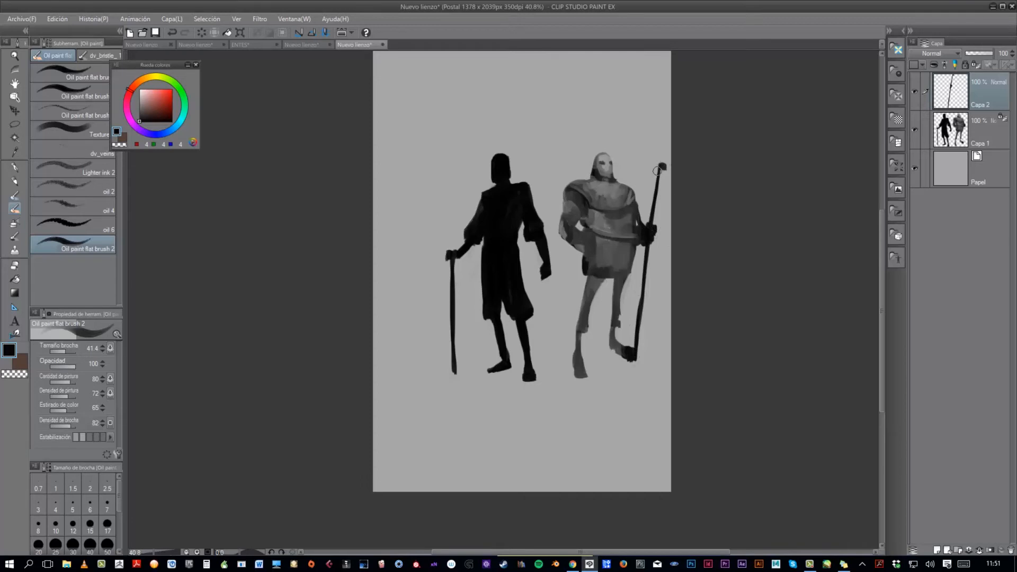
mouse_move(657, 162)
mouse_down()
mouse_move(652, 150)
mouse_move(640, 356)
mouse_up()
key(c)
key(c)
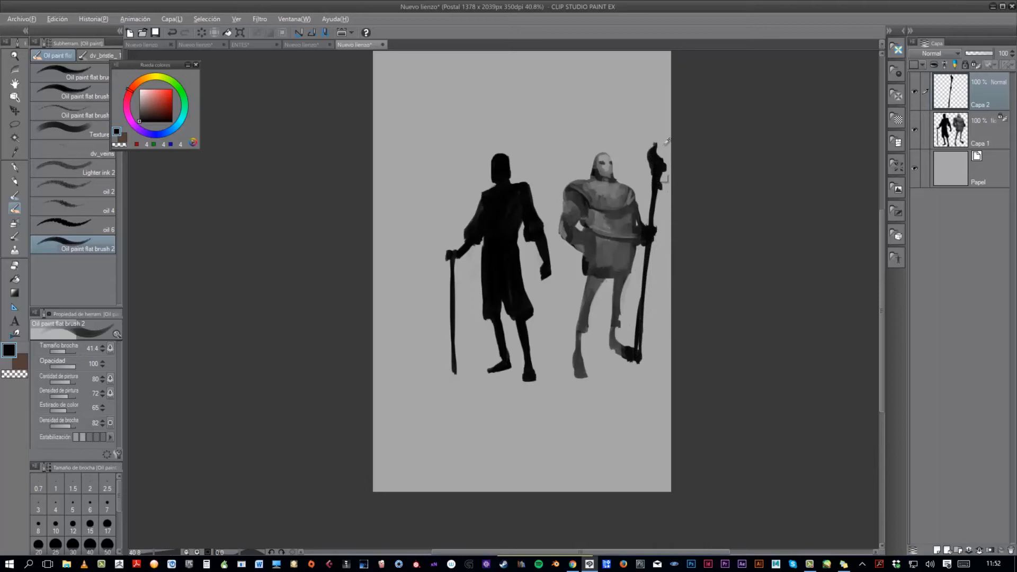
- Model the staff's knotted head and shaft with light grey highlights sampled from the background
alt+click(665, 143)
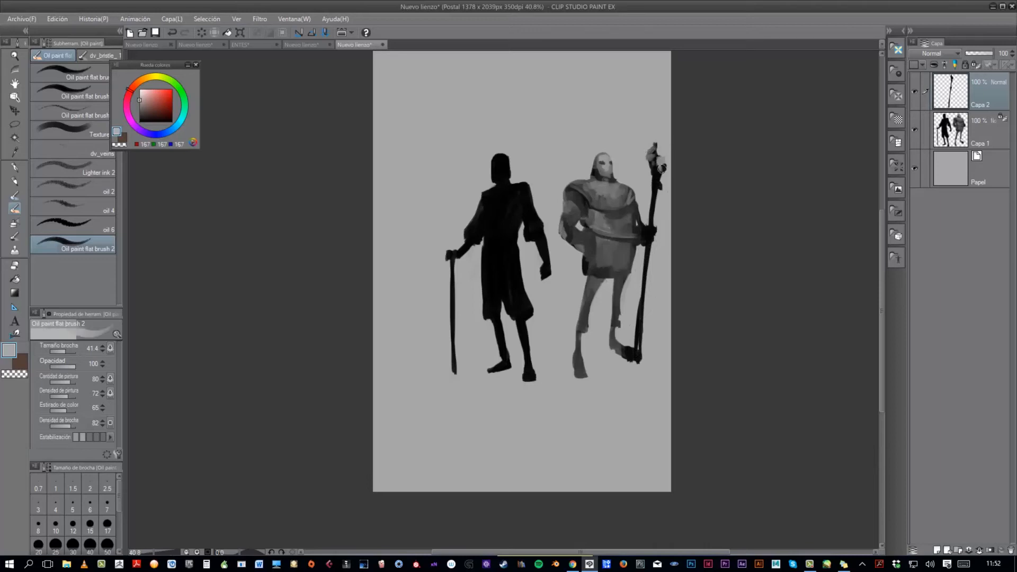
alt+click(655, 159)
alt+click(655, 155)
alt+click(657, 167)
alt+click(657, 180)
alt+click(642, 320)
scroll(672, 284, down, 1)
- Paint the second figure's hand gripping the staff with light and dark grey strokes
alt+click(659, 241)
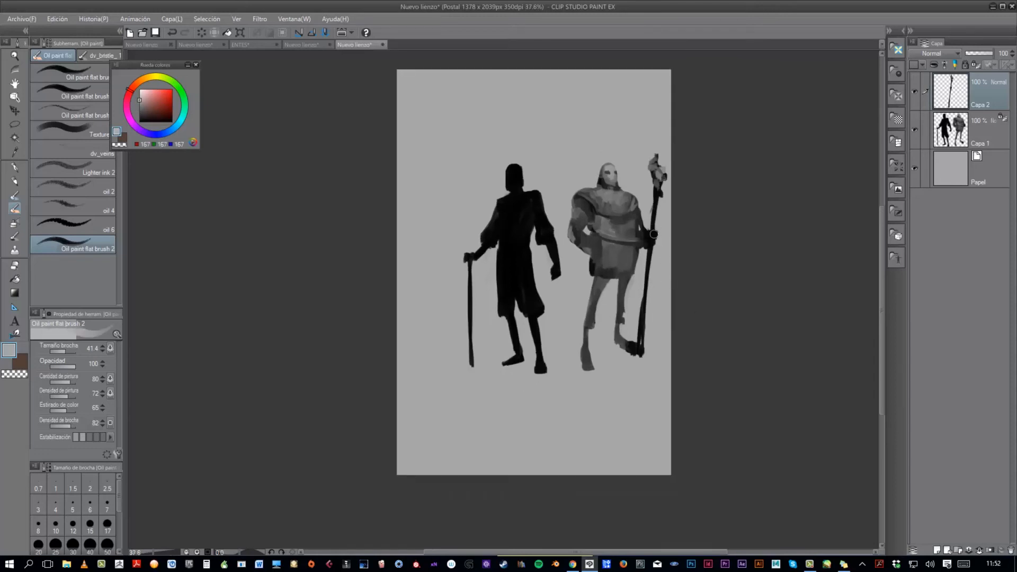
drag(654, 235, 653, 244)
alt+click(645, 239)
alt+click(654, 236)
alt+click(645, 236)
scroll(645, 235, up, 2)
alt+click(643, 237)
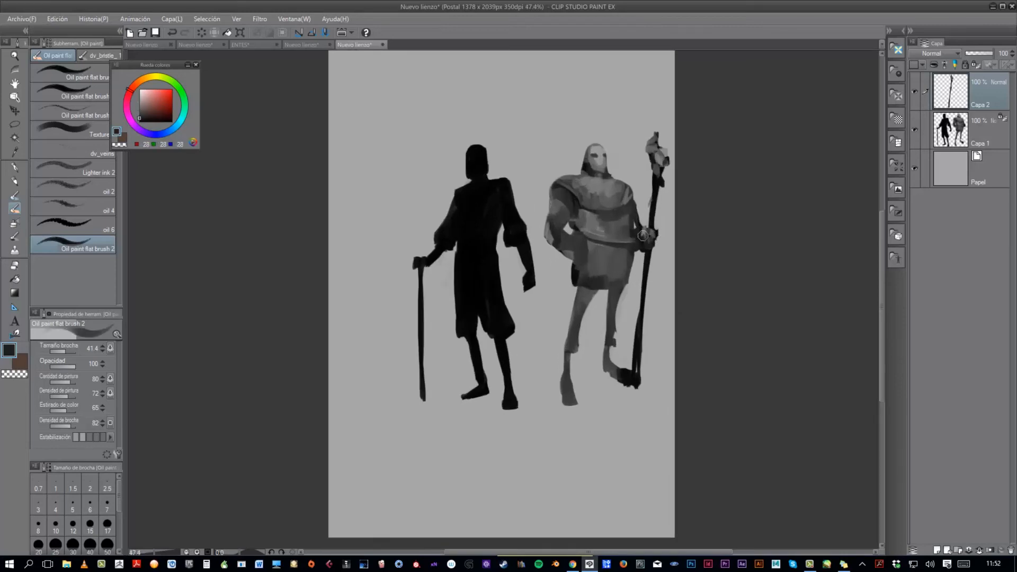
alt+click(641, 236)
alt+click(637, 263)
- Shade the second figure's arms and sleeve folds with sampled dark and mid greys
drag(671, 221, 632, 204)
drag(579, 228, 590, 240)
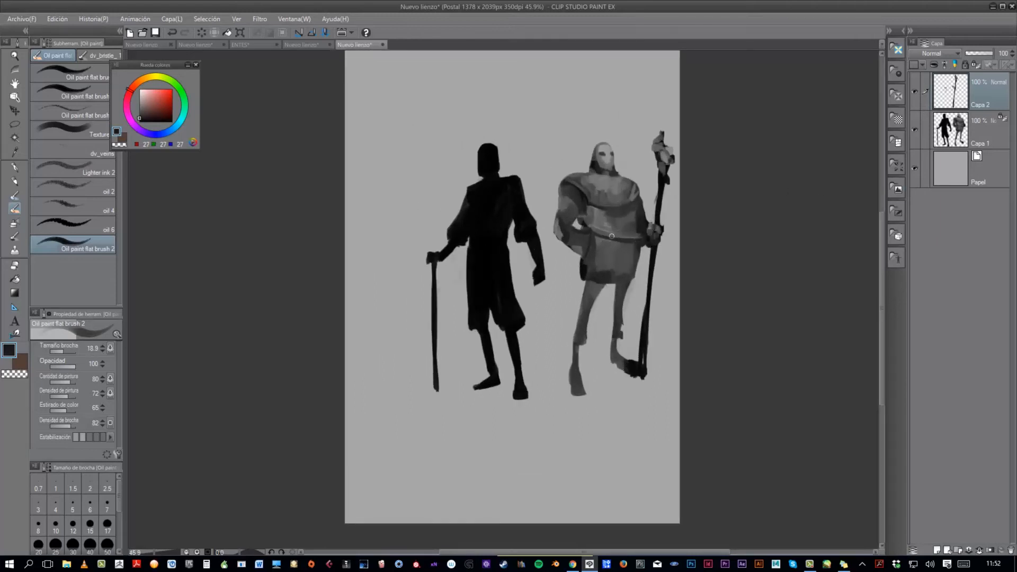
key(ctrl+z)
alt+click(569, 224)
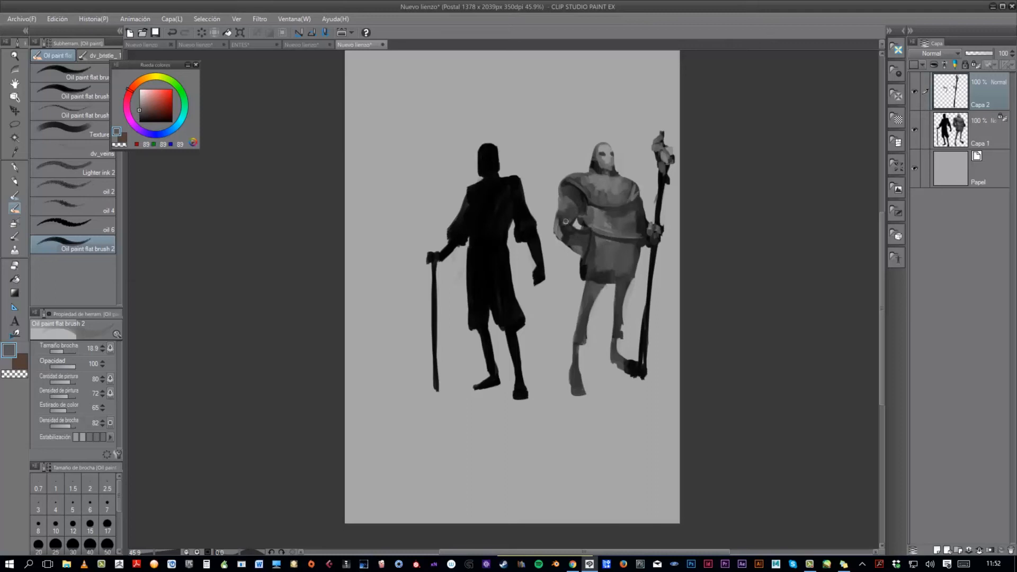
alt+click(581, 229)
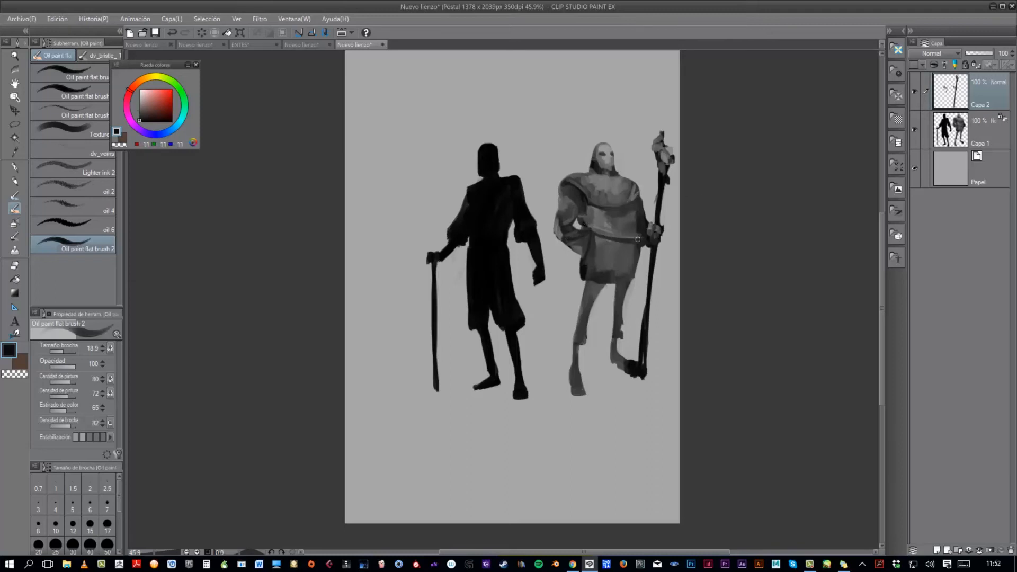
alt+click(590, 264)
alt+click(654, 235)
- Define the second figure's belt, the folds around it and the hand resting on the hip with small grey strokes
drag(592, 244, 582, 255)
mouse_move(629, 245)
mouse_down()
mouse_move(580, 244)
mouse_move(646, 245)
mouse_up()
mouse_move(603, 244)
mouse_down()
mouse_move(614, 236)
mouse_move(651, 253)
mouse_move(614, 253)
mouse_up()
alt+click(615, 238)
alt+click(615, 236)
alt+click(597, 282)
mouse_move(631, 253)
mouse_down()
mouse_move(613, 253)
mouse_move(626, 249)
mouse_up()
alt+click(610, 254)
- Clean the edges around the staff with transparent paint and merge the staff layer down into Capa 1
mouse_move(625, 249)
mouse_down()
mouse_move(648, 246)
mouse_move(662, 274)
mouse_move(692, 248)
mouse_move(681, 271)
mouse_move(697, 311)
mouse_move(689, 311)
mouse_move(698, 291)
mouse_move(701, 302)
mouse_move(673, 329)
mouse_up()
alt+click(662, 253)
key(c)
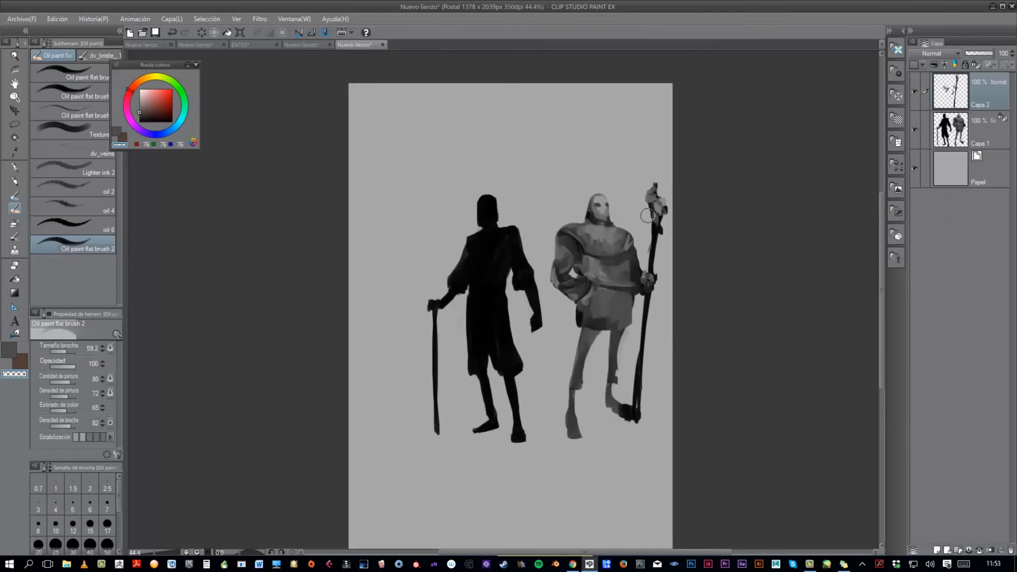
drag(635, 231, 648, 249)
drag(641, 212, 628, 222)
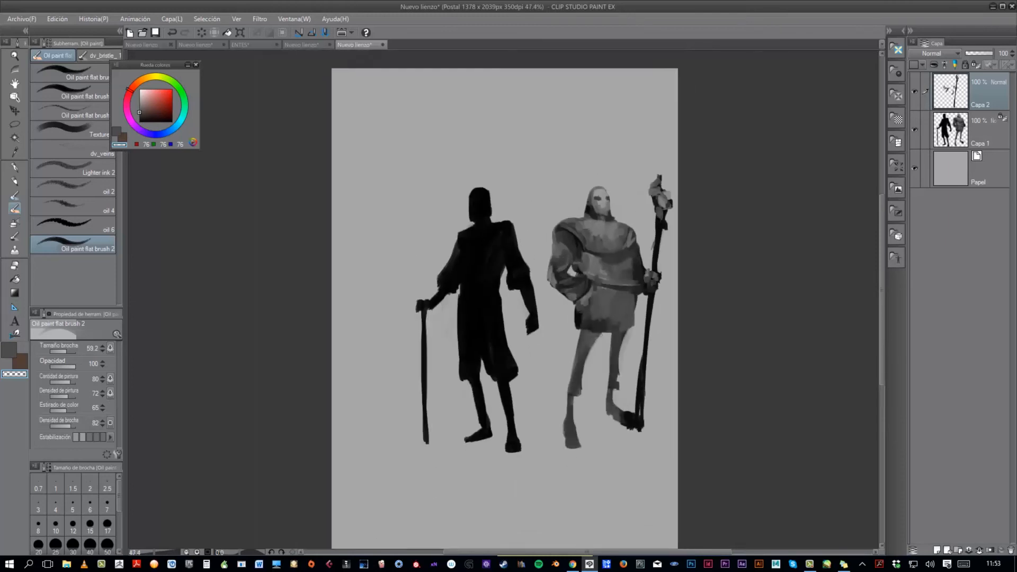
drag(671, 259, 554, 258)
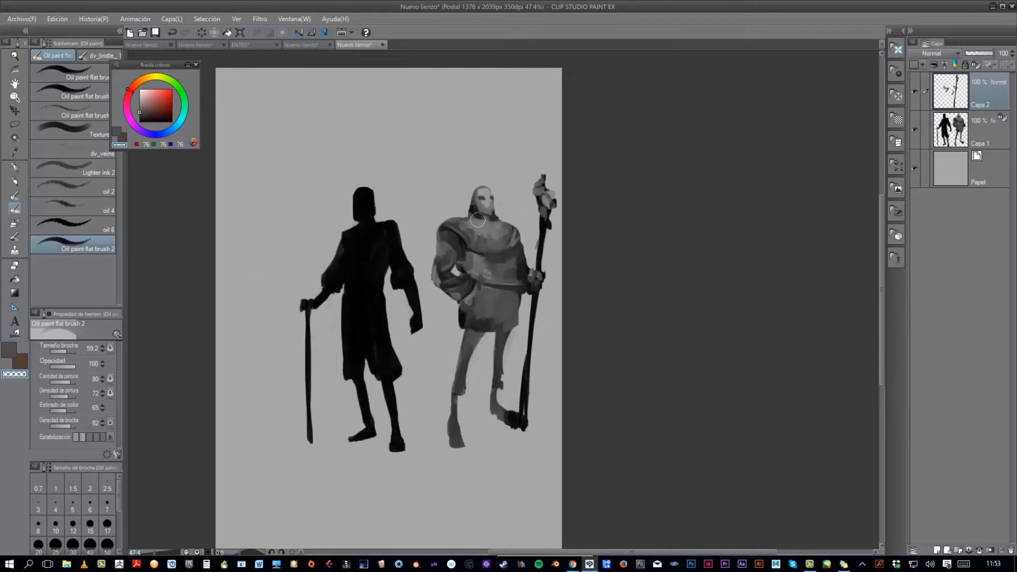
drag(632, 293, 618, 294)
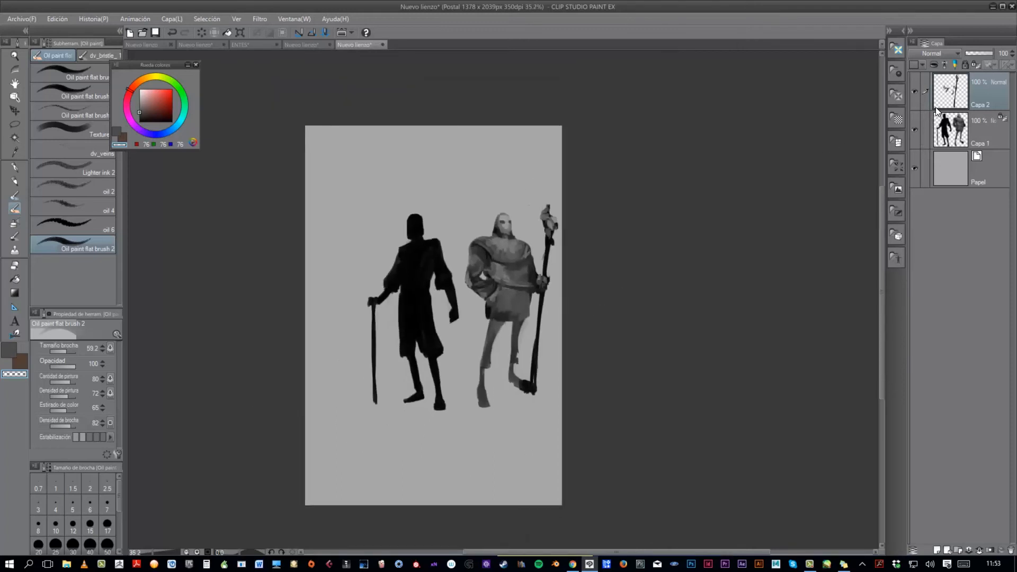
key(ctrl+e)
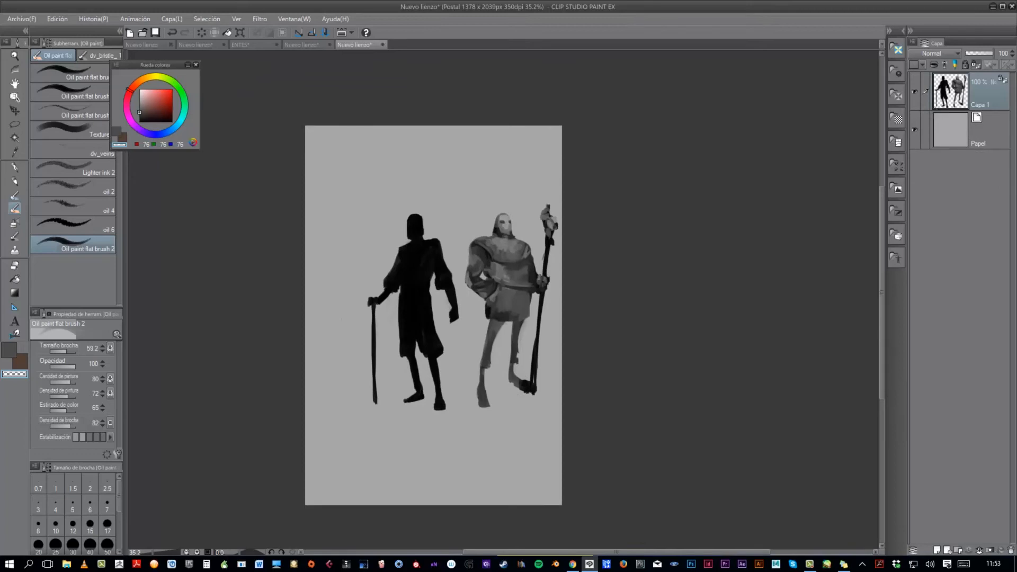
- Lasso the second figure with its staff, copy it to a new layer and place that layer beneath Capa 1
click(15, 125)
mouse_move(457, 242)
mouse_down()
mouse_move(556, 158)
mouse_move(568, 338)
mouse_move(498, 428)
mouse_move(466, 397)
mouse_move(457, 243)
mouse_up()
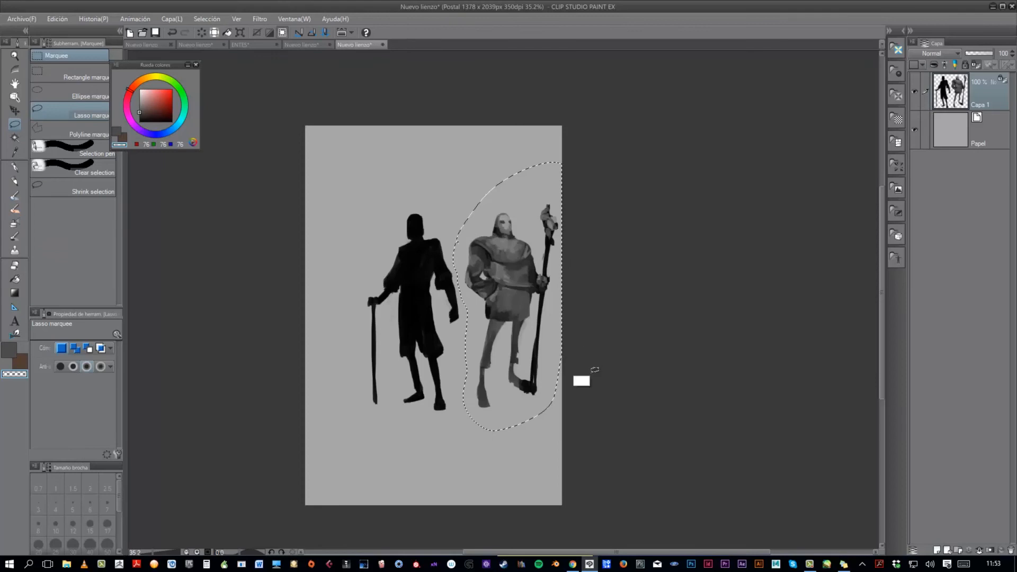
key(ctrl+c)
key(ctrl+v)
drag(986, 92, 965, 161)
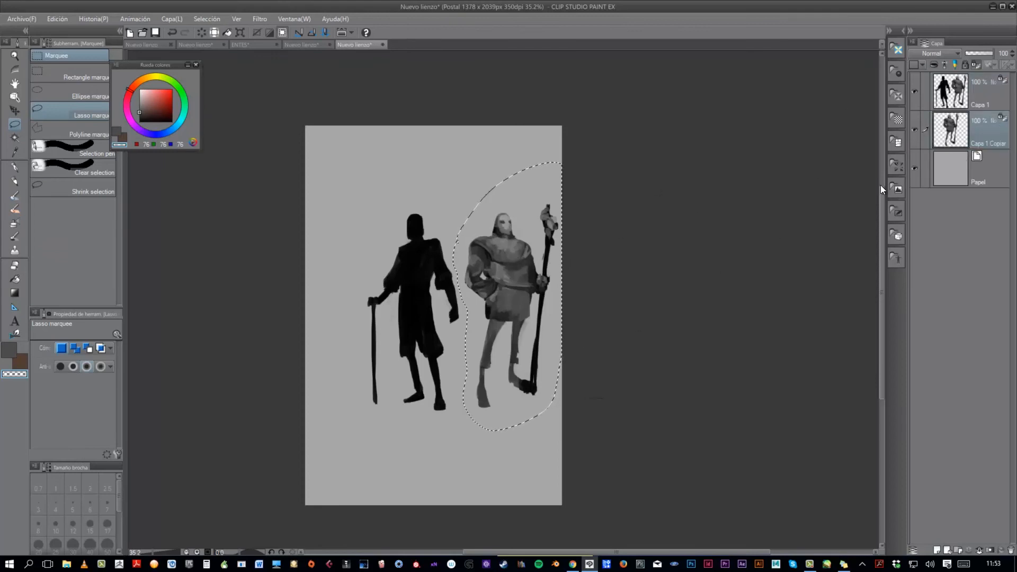
- Flatten and skew the copied figure into a cast shadow on the ground, aligned with the feet and staff base
key(ctrl+t)
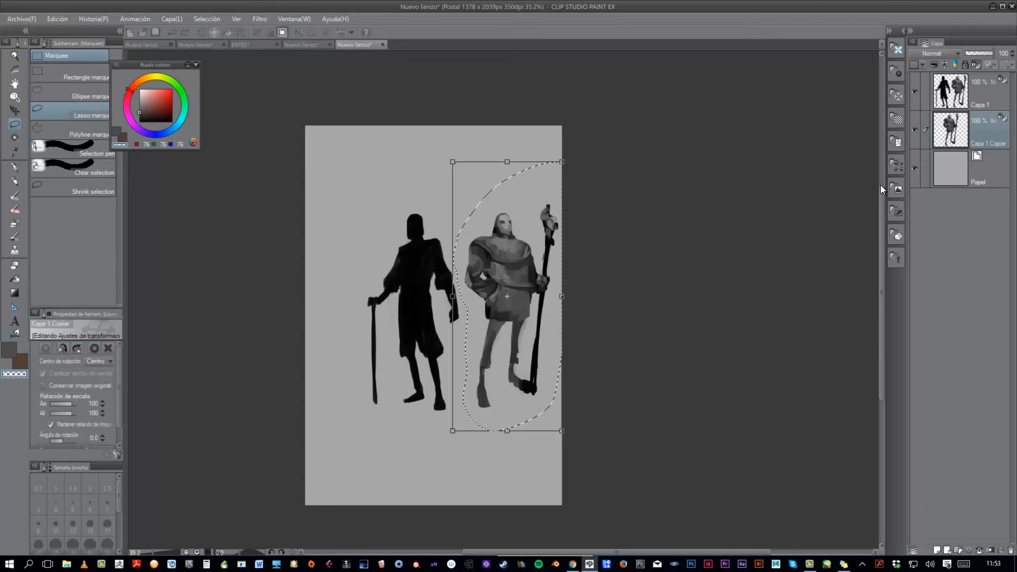
drag(507, 162, 425, 372)
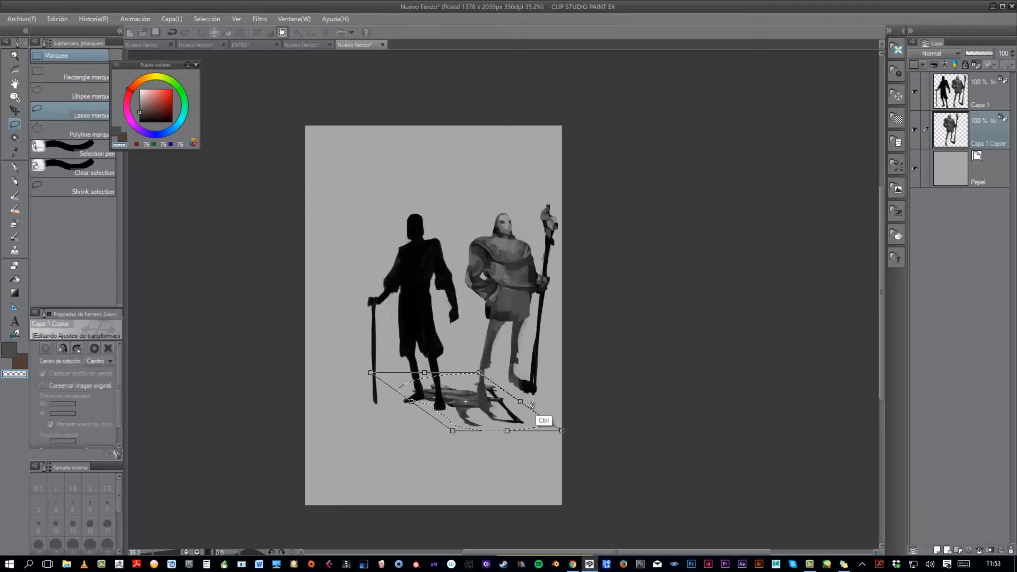
drag(507, 430, 532, 365)
drag(433, 354, 431, 362)
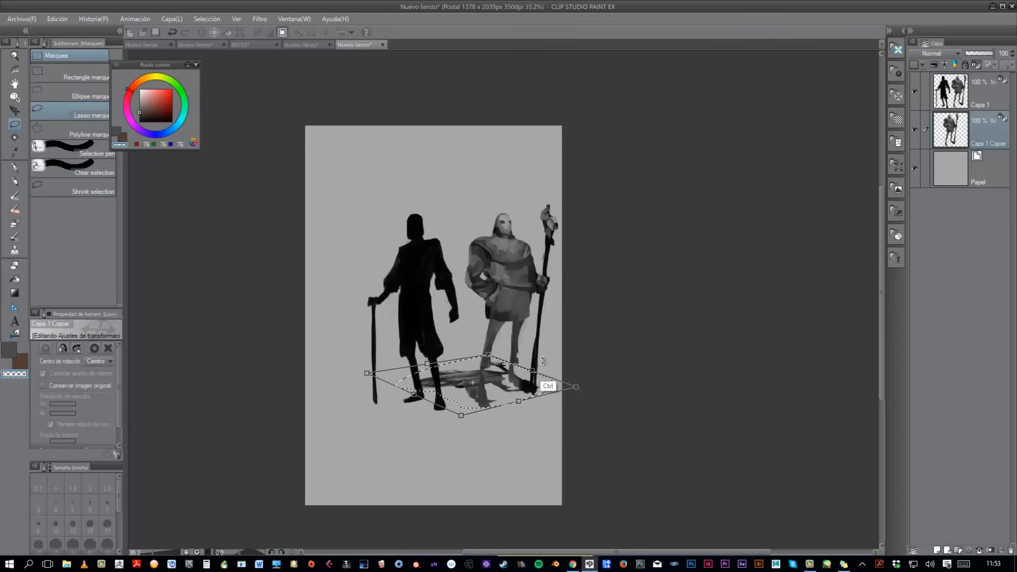
drag(531, 372, 534, 376)
drag(473, 385, 451, 406)
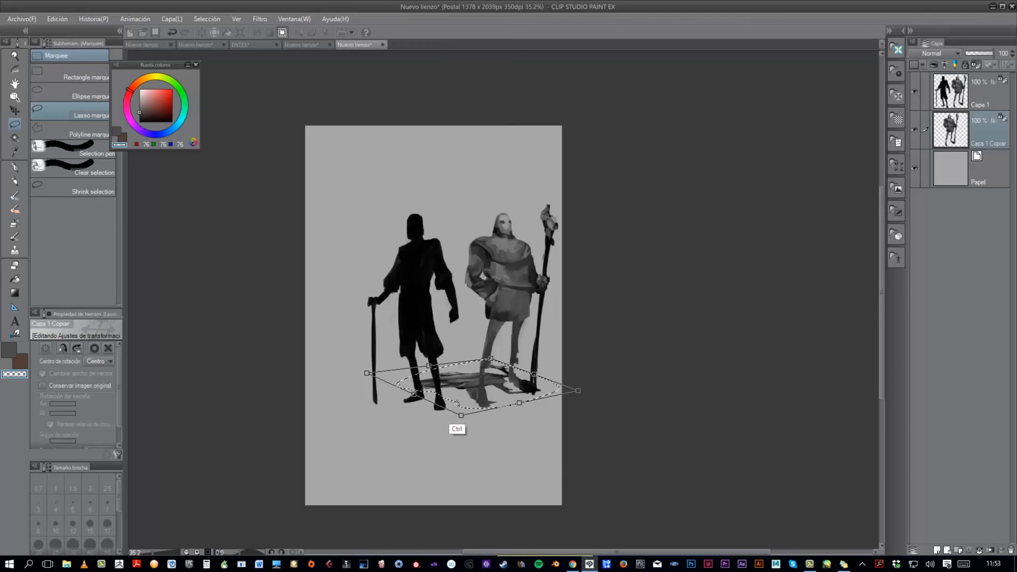
drag(578, 391, 548, 376)
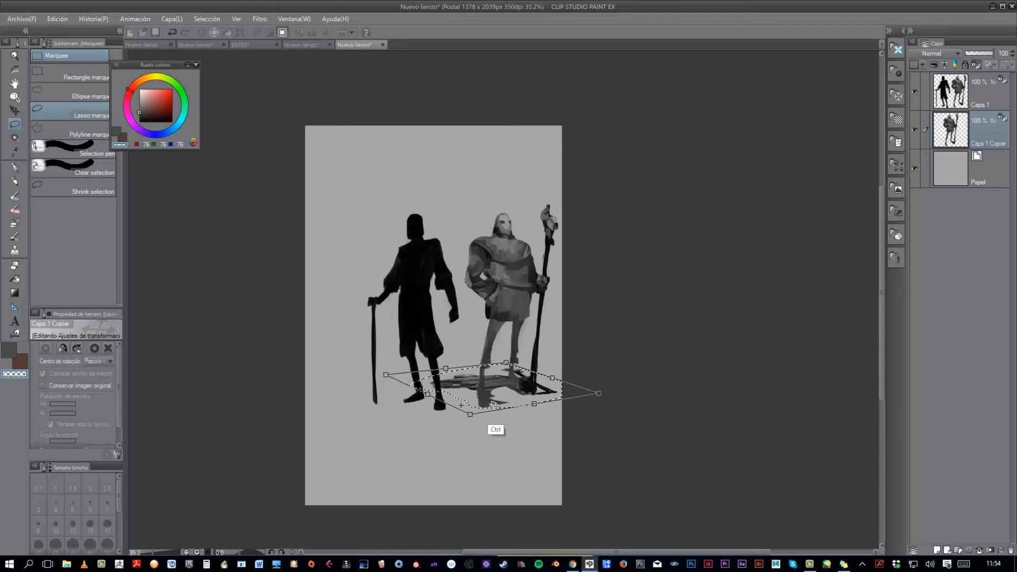
drag(528, 398, 575, 387)
drag(418, 399, 421, 391)
drag(518, 401, 518, 407)
key(Return)
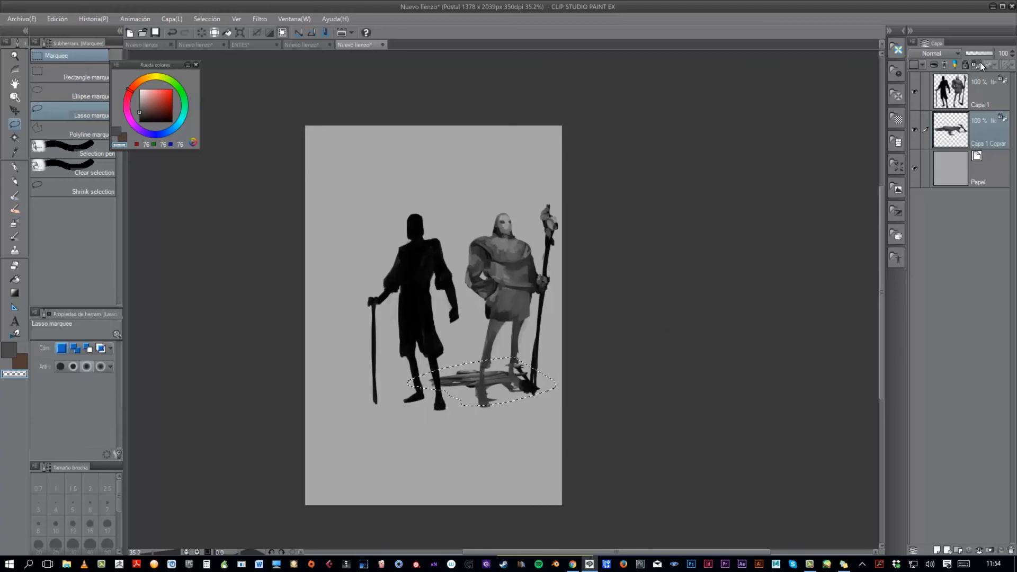
- Paint the shadow copy in a uniform dark grey (RGB 73) and set its layer opacity to 56%
click(20, 204)
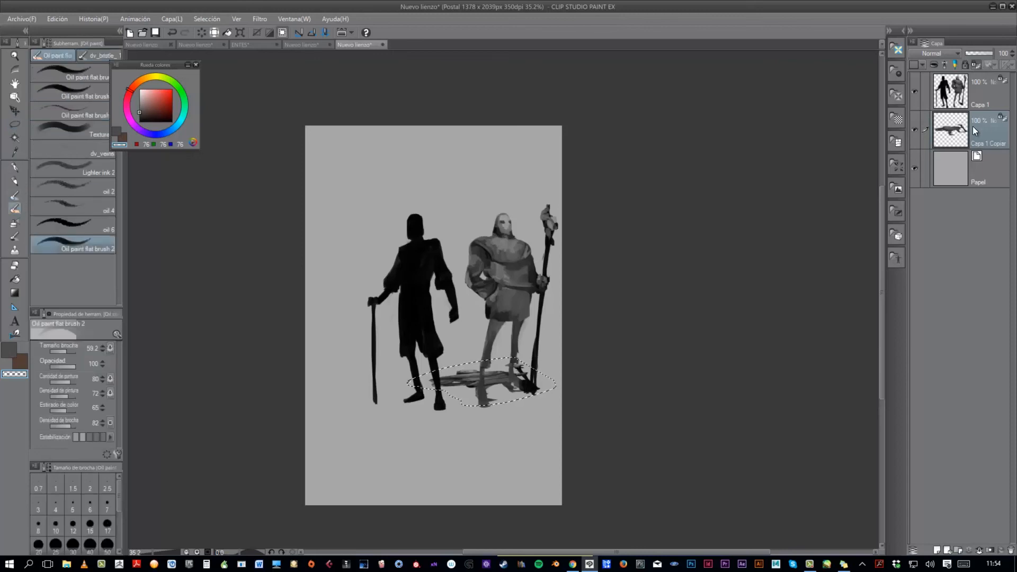
mouse_move(515, 336)
ctrl+alt+mouse_down()
mouse_move(552, 336)
mouse_move(522, 386)
mouse_move(490, 380)
ctrl+alt+mouse_up()
alt+click(490, 309)
mouse_move(561, 377)
ctrl+mouse_down()
mouse_move(530, 377)
mouse_move(576, 403)
ctrl+mouse_up()
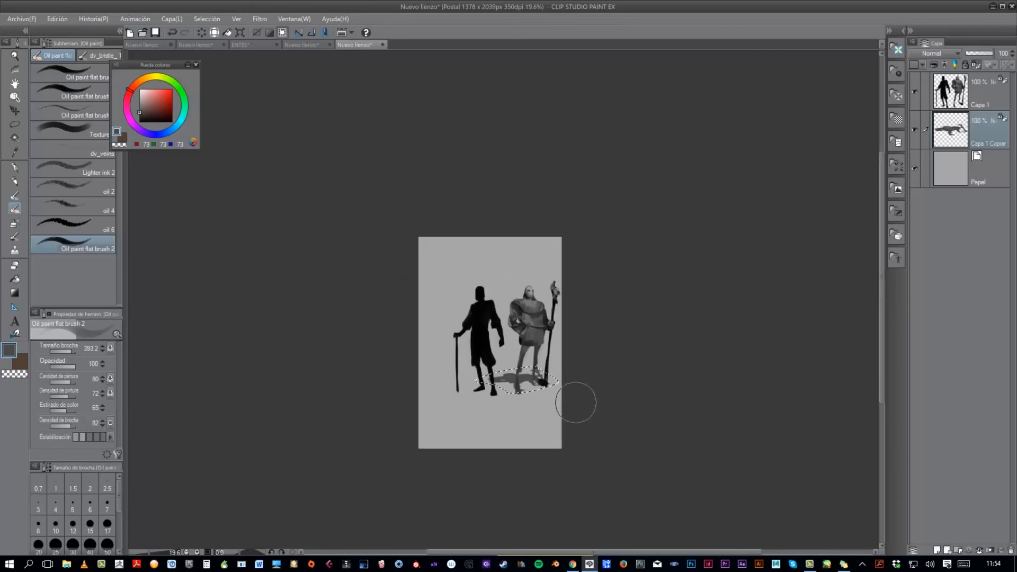
drag(992, 54, 977, 54)
- Try erasing a bit of the cast shadow beside the second figure's foot with the Hard eraser
scroll(630, 393, up, 3)
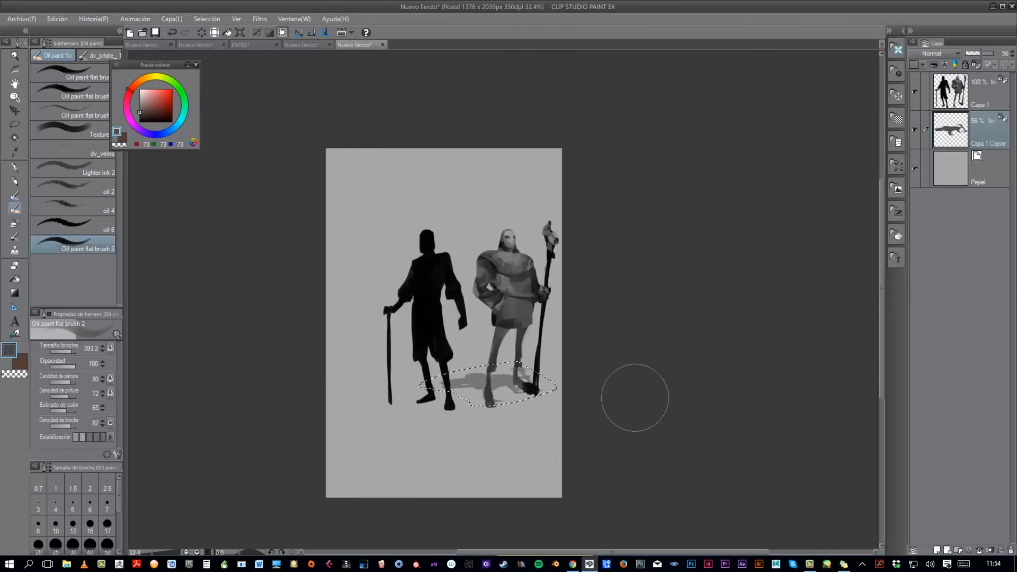
key(e)
ctrl+alt+drag(512, 396, 506, 396)
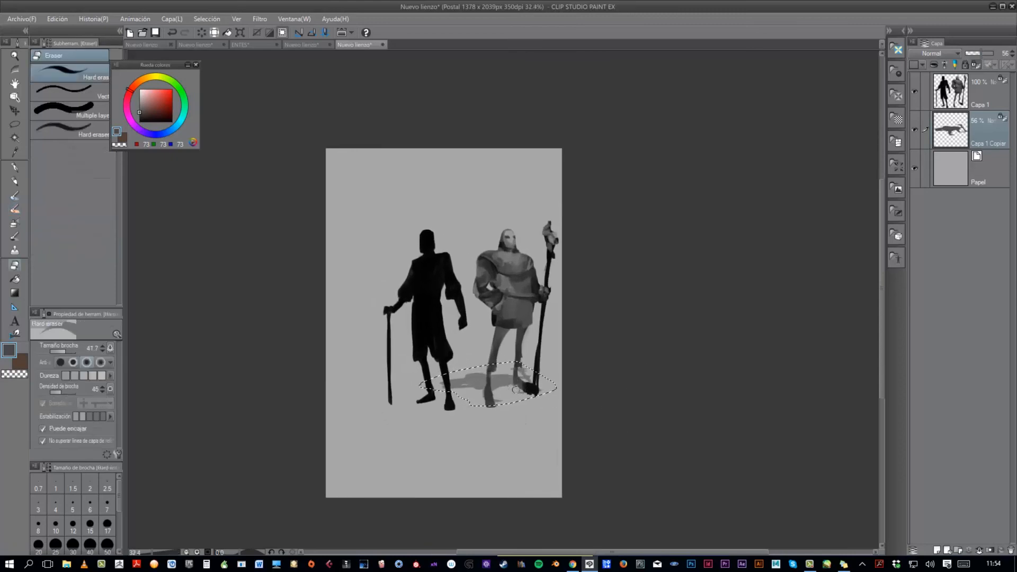
key(ctrl+z)
scroll(537, 388, down, 1)
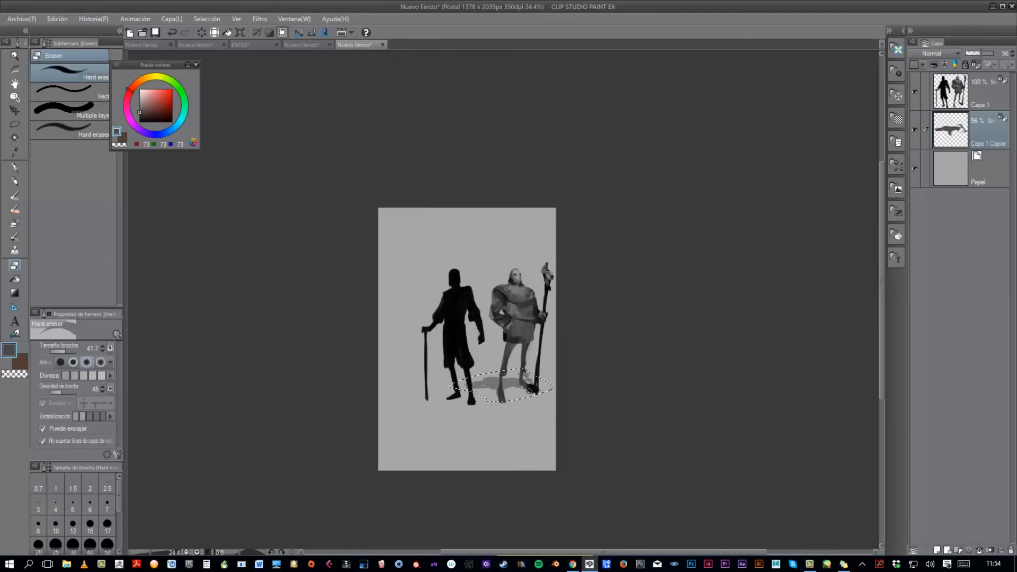
scroll(583, 370, up, 2)
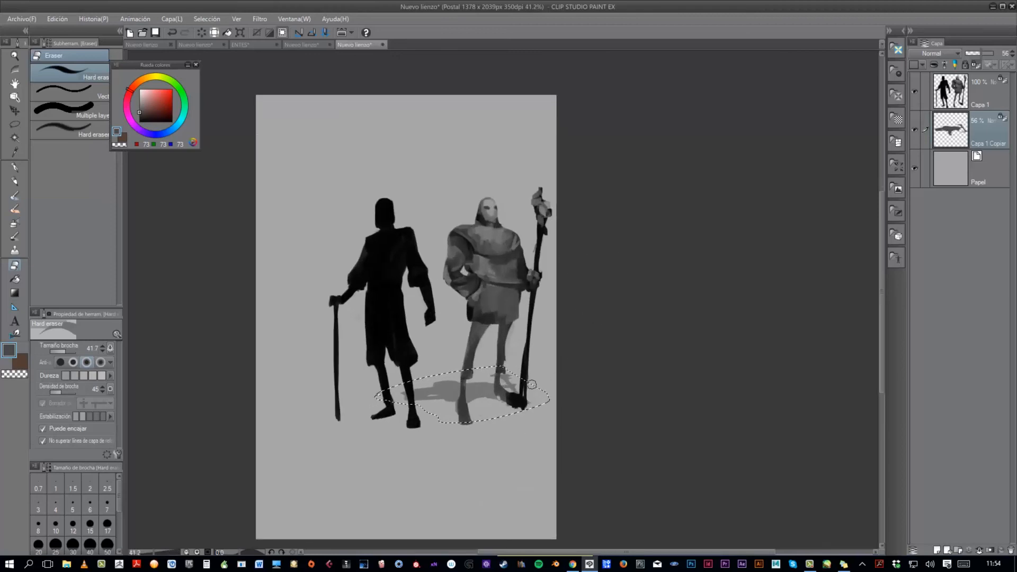
- Clear the selection around the cast shadow
key(ctrl+d)
scroll(559, 414, down, 1)
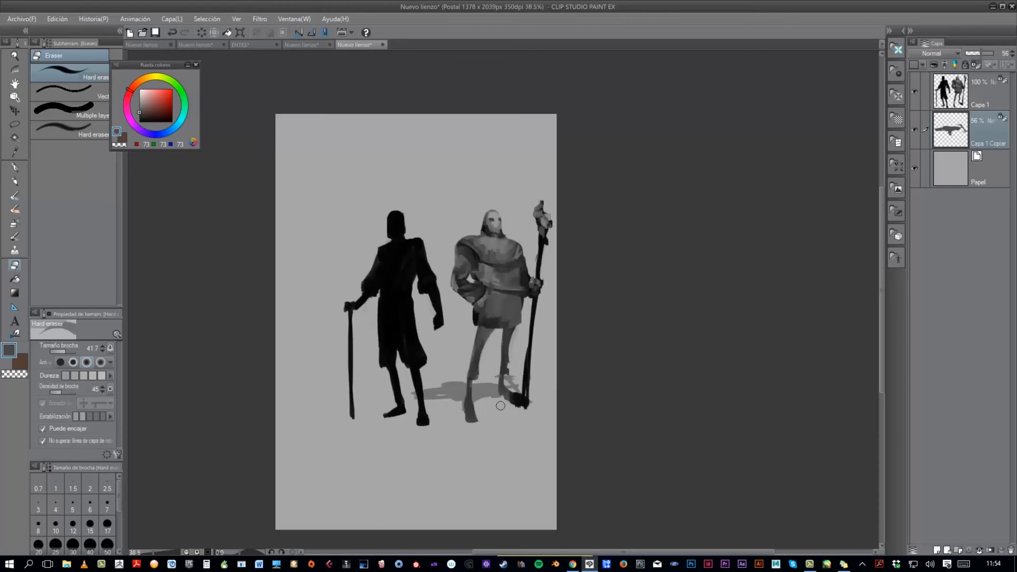
scroll(553, 409, down, 1)
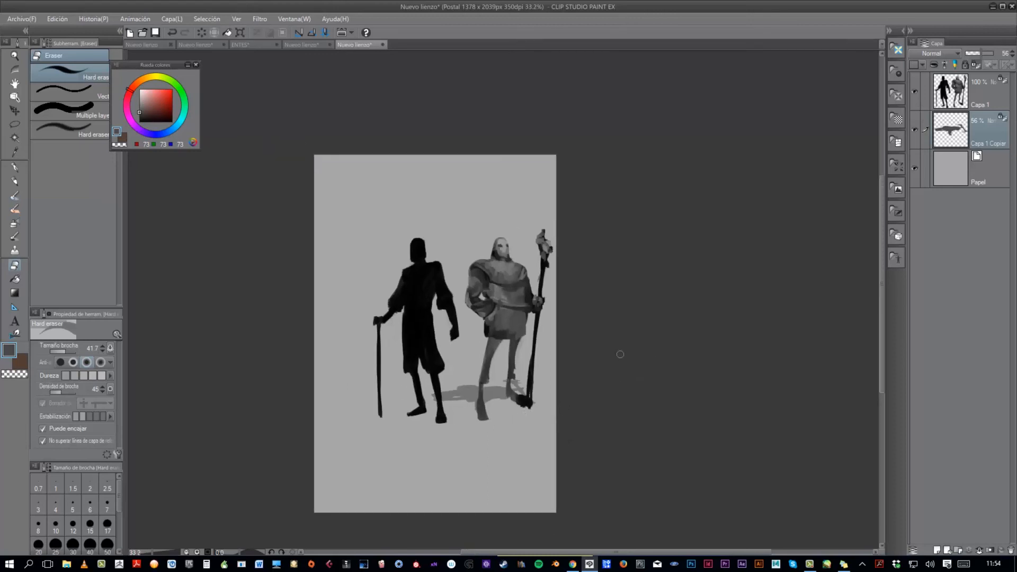
- Add a new layer above Capa 1, set to Aclarar brillo blending with 44% opacity
click(972, 98)
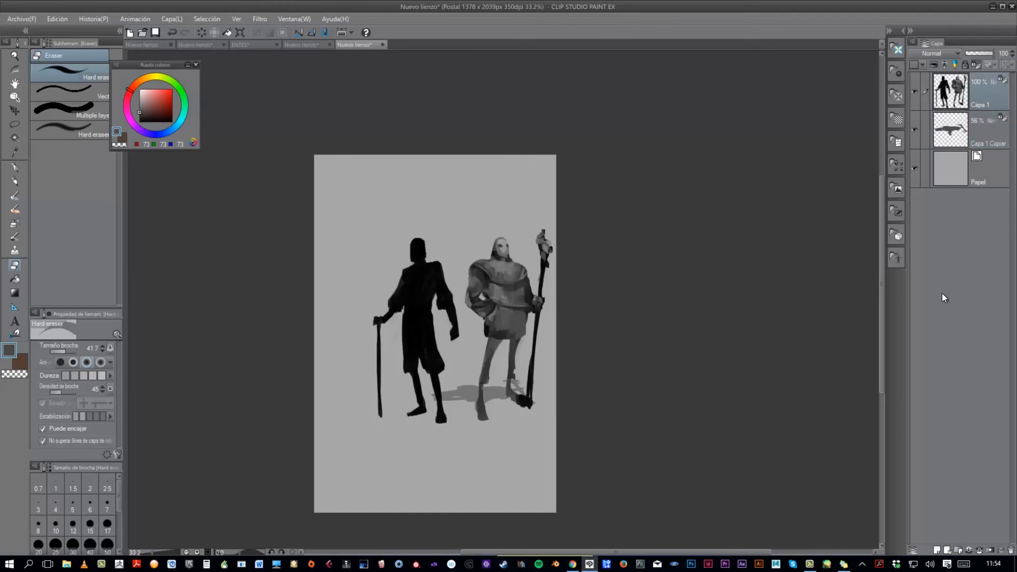
click(942, 552)
click(945, 54)
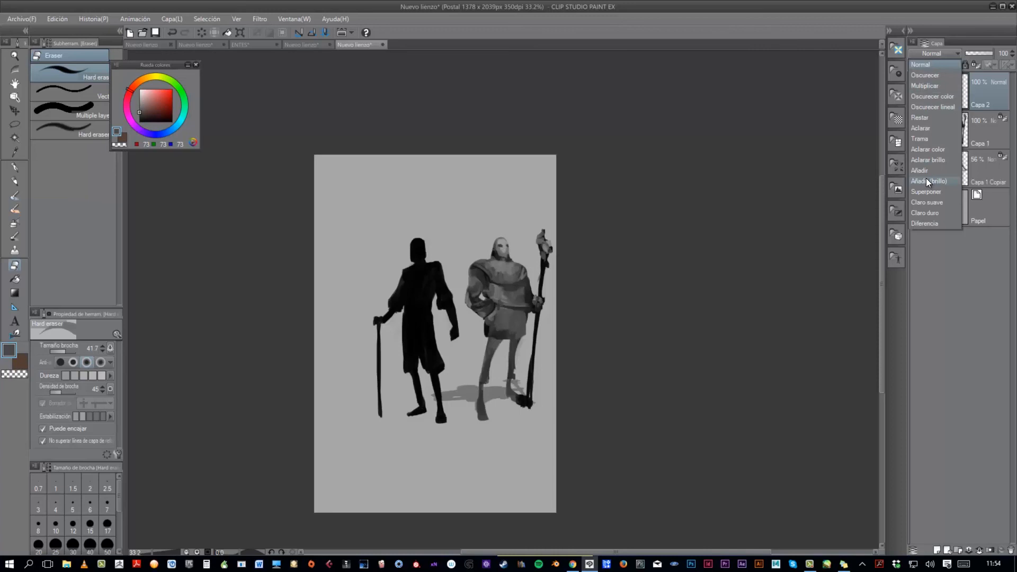
click(933, 160)
drag(983, 52, 979, 52)
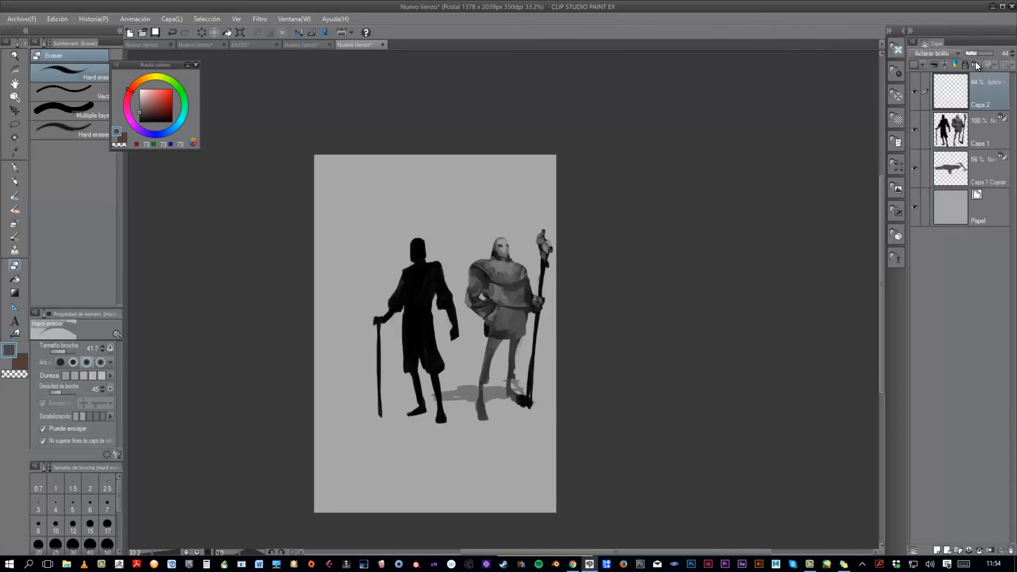
- Clip the new layer to Capa 1 and softly airbrush light highlights (RGB 222, 208, 208) on the second figure's upper body and staff head
key(b)
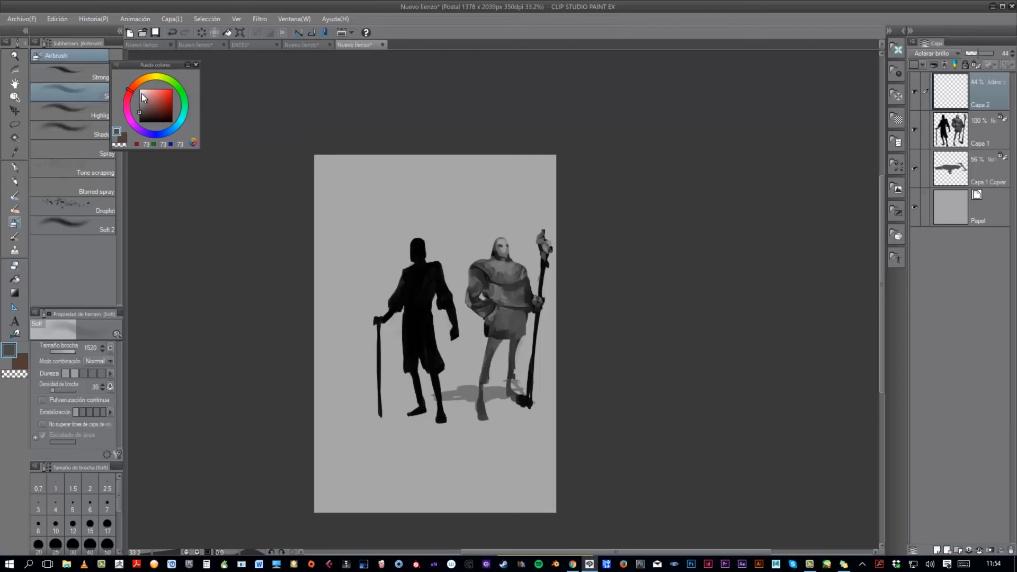
click(142, 93)
mouse_move(387, 284)
mouse_down()
mouse_move(428, 275)
mouse_move(398, 288)
mouse_up()
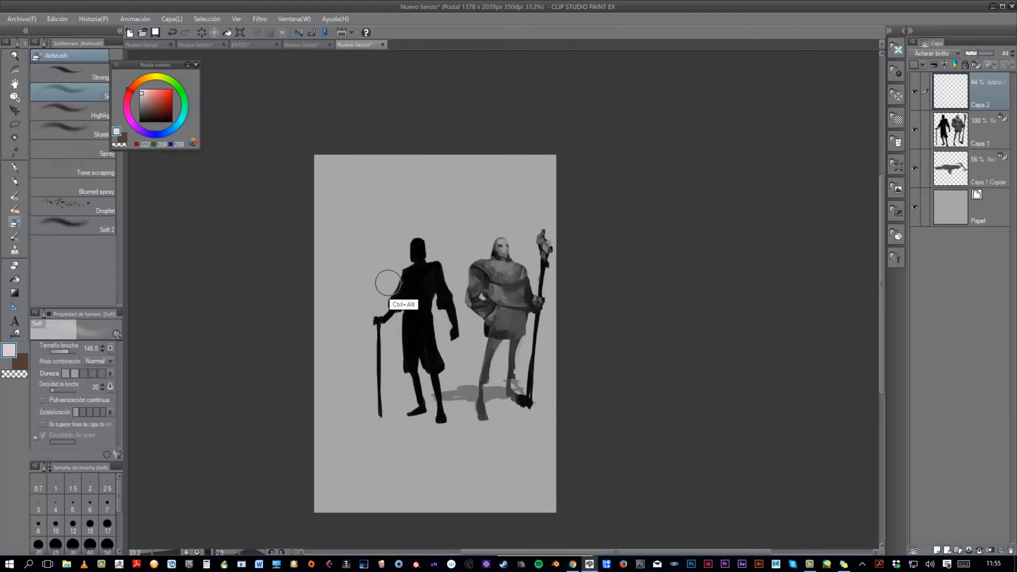
click(935, 64)
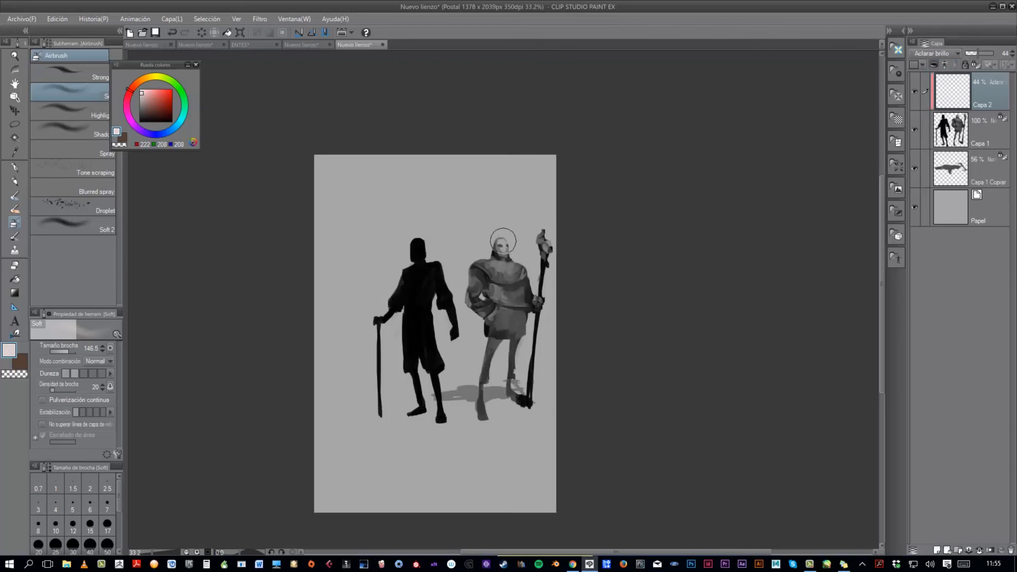
mouse_move(498, 269)
mouse_down()
mouse_move(487, 308)
mouse_move(474, 291)
mouse_up()
ctrl+alt+drag(555, 244, 546, 245)
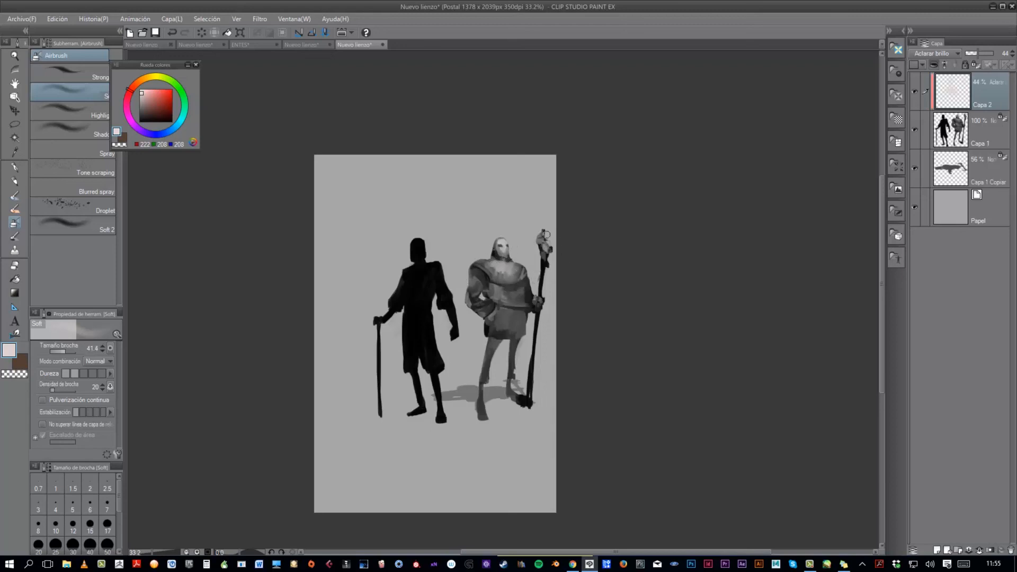
scroll(551, 244, down, 3)
scroll(567, 265, up, 2)
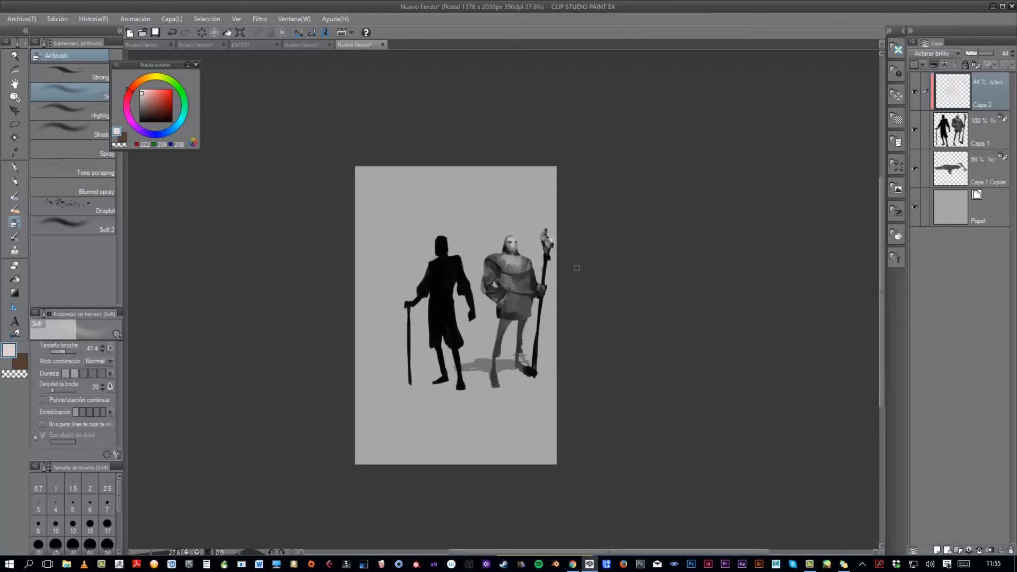
scroll(551, 286, down, 2)
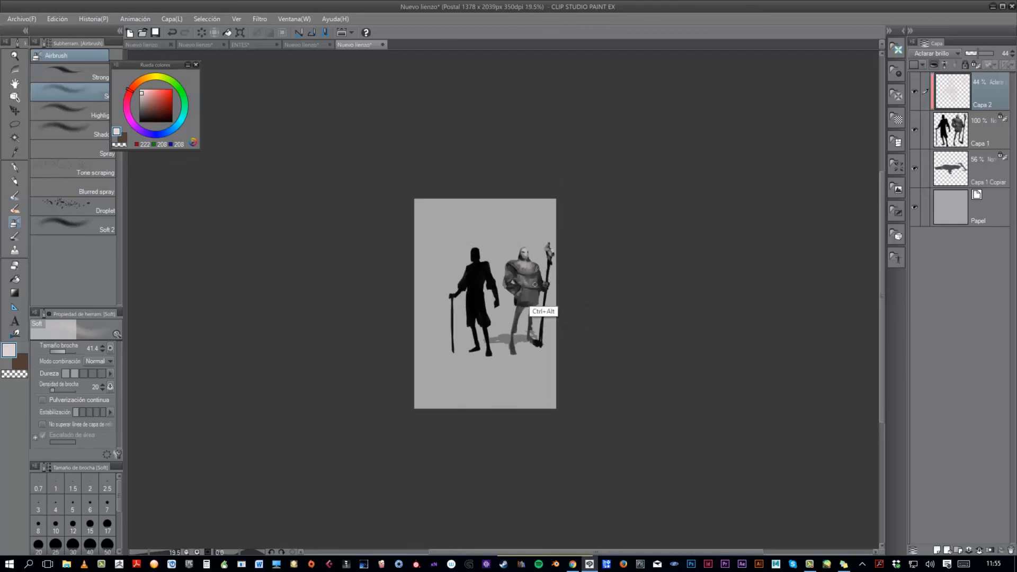
scroll(573, 293, up, 2)
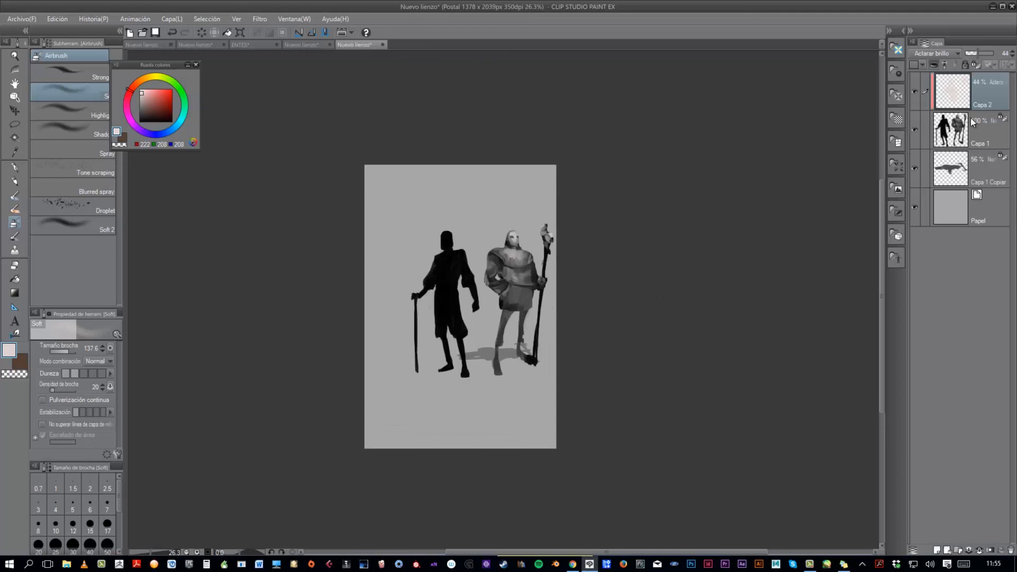
- Add another normal layer above Capa 2, clip it to the layer below, and choose a light grey (RGB 206)
click(937, 550)
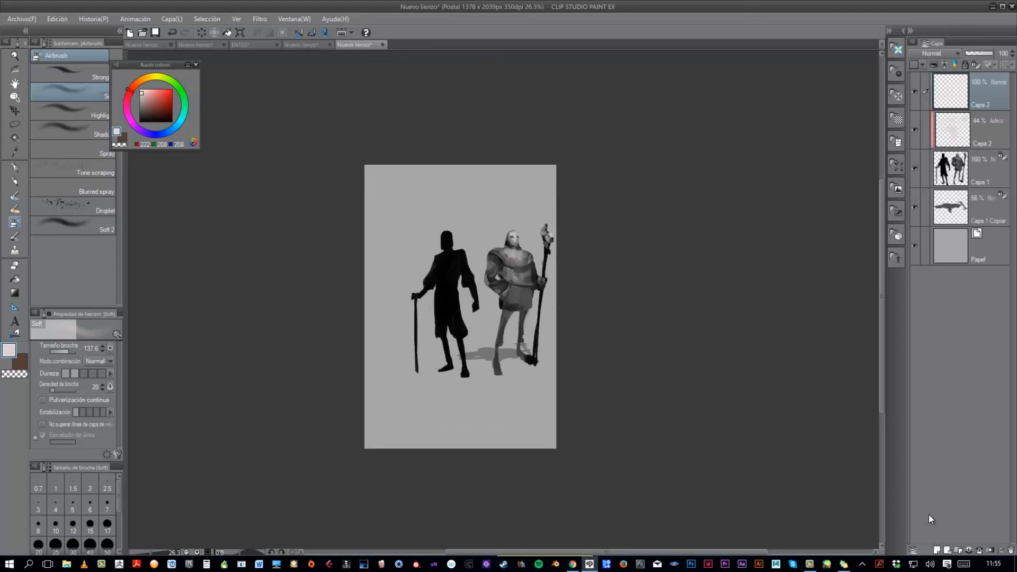
click(935, 65)
drag(141, 101, 139, 95)
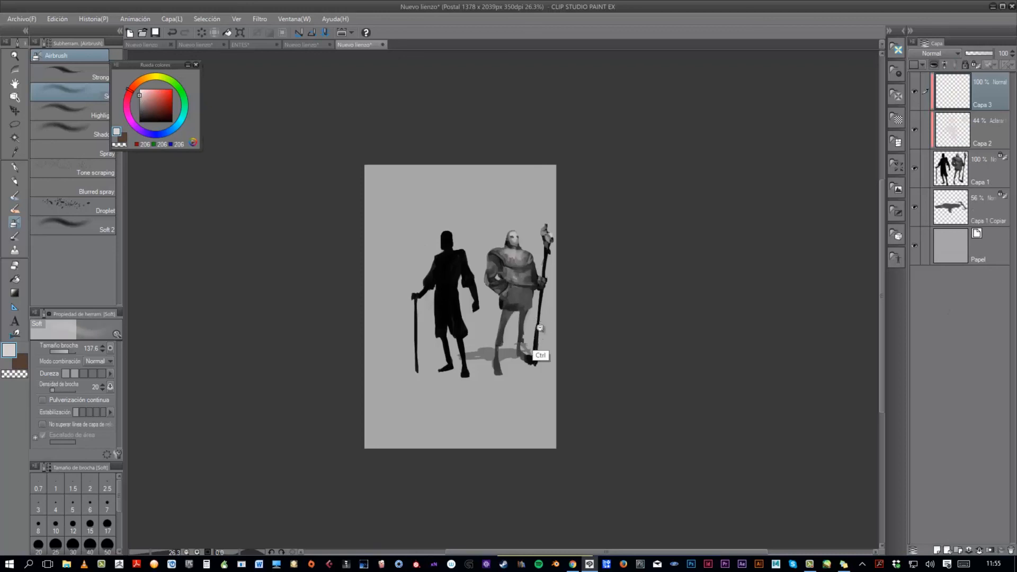
scroll(538, 328, up, 1)
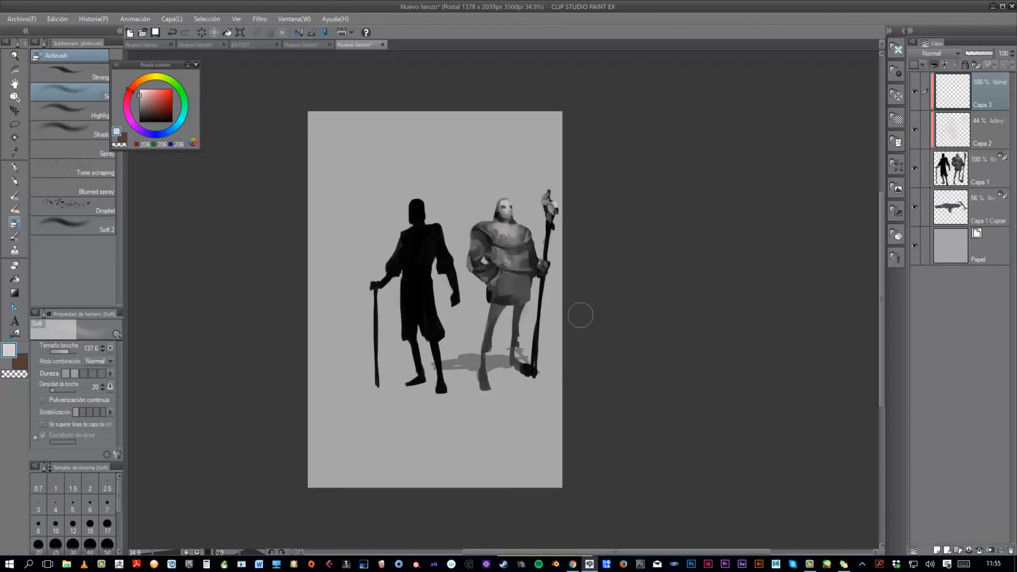
- Sample the background grey (RGB 167) and softly airbrush it over the second figure's lower legs and staff base to fade them
alt+click(551, 328)
mouse_move(495, 331)
mouse_down()
mouse_move(540, 330)
mouse_move(536, 345)
mouse_up()
scroll(540, 331, up, 1)
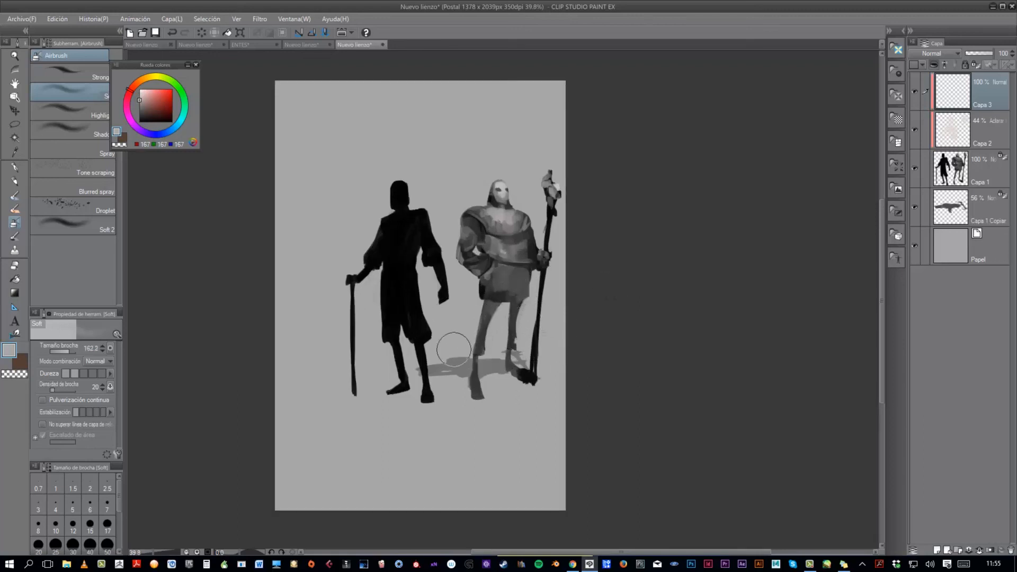
scroll(522, 317, up, 1)
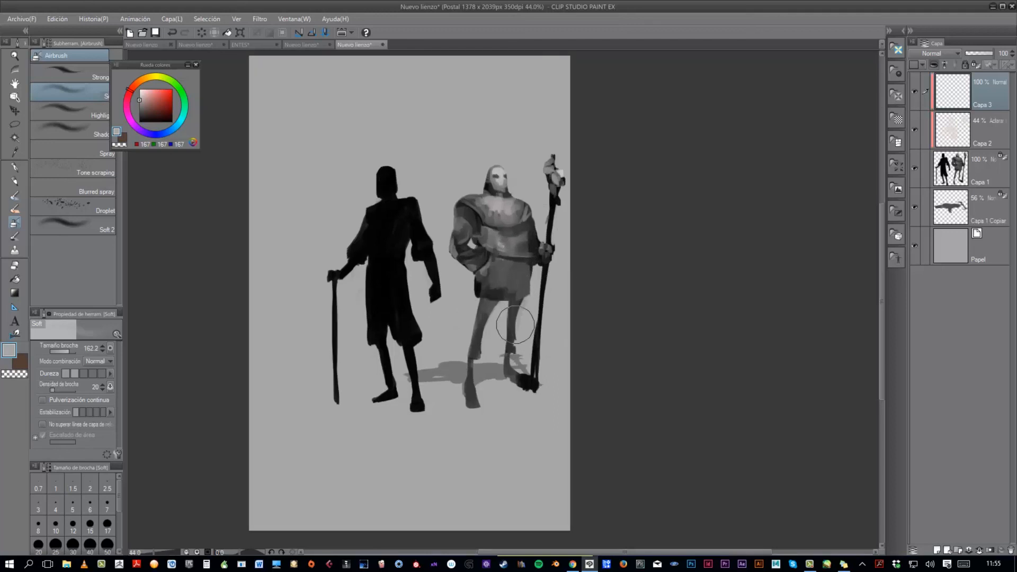
key(alt)
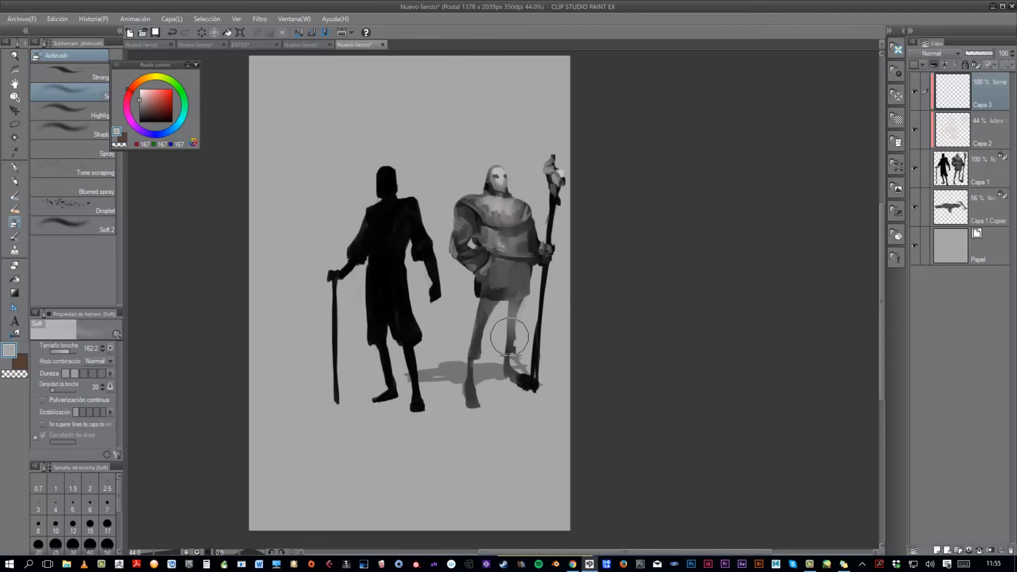
scroll(559, 341, down, 3)
scroll(546, 369, down, 1)
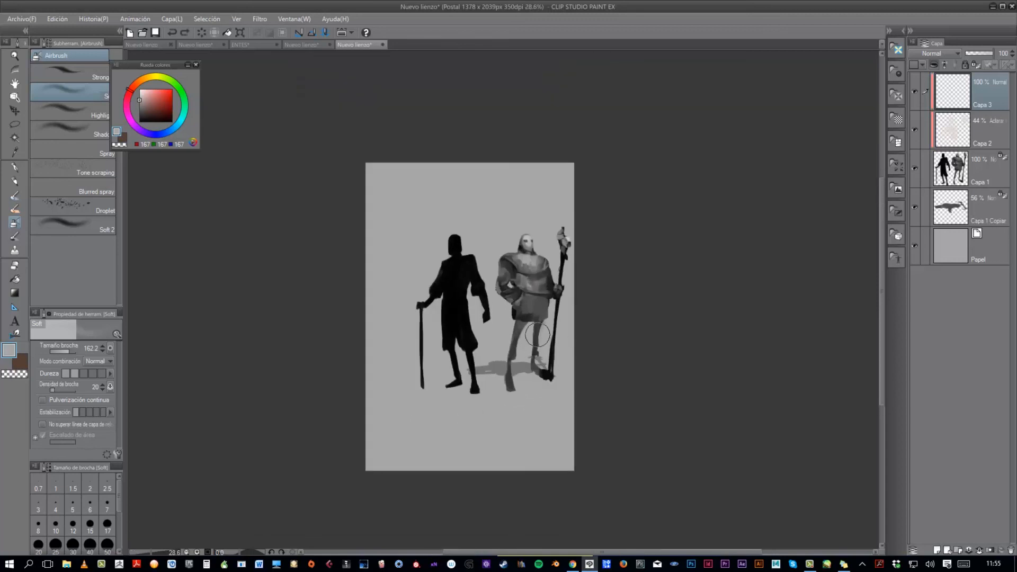
drag(531, 349, 554, 382)
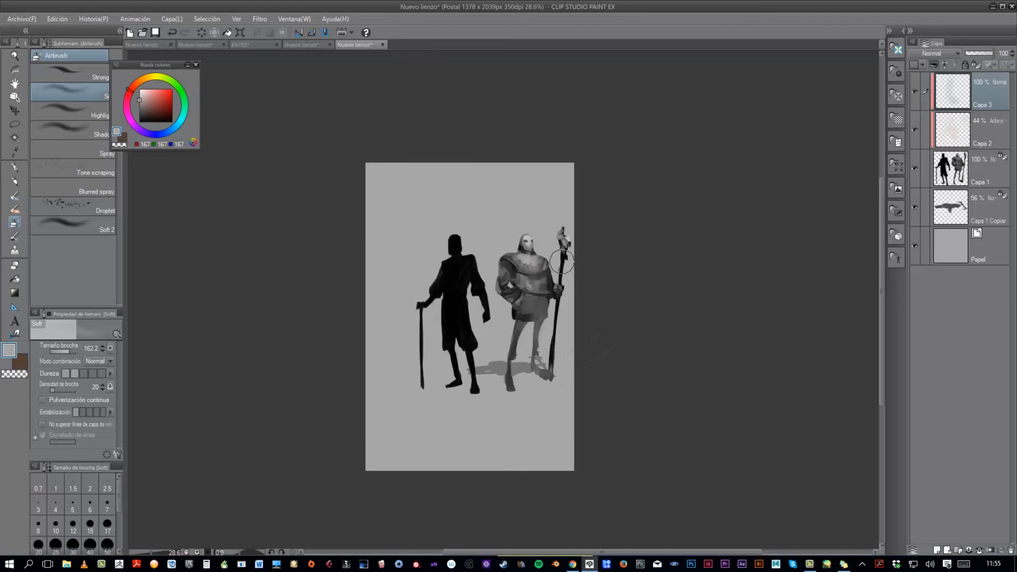
scroll(577, 349, down, 2)
scroll(586, 342, up, 3)
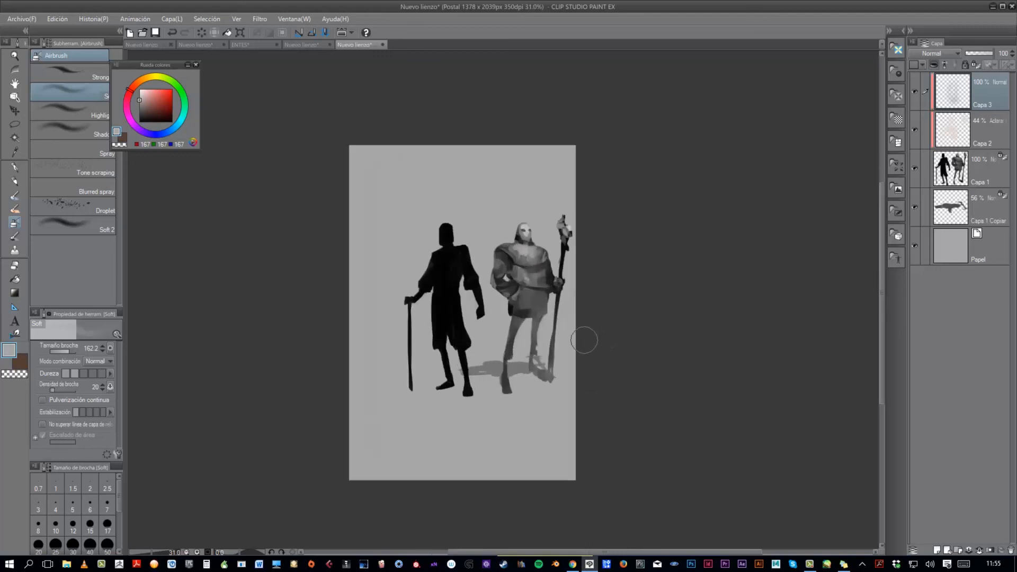
scroll(585, 318, down, 2)
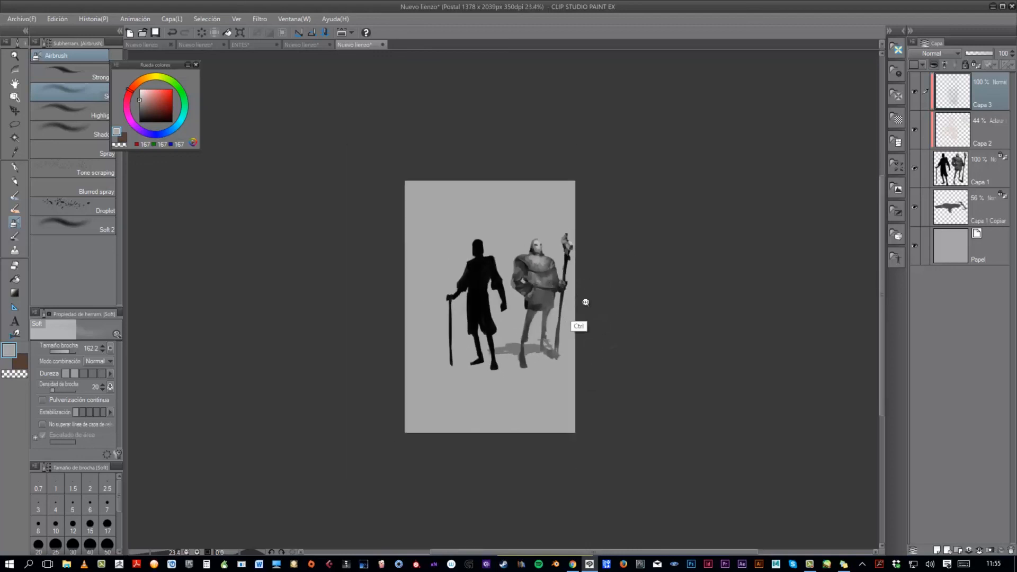
scroll(598, 297, up, 3)
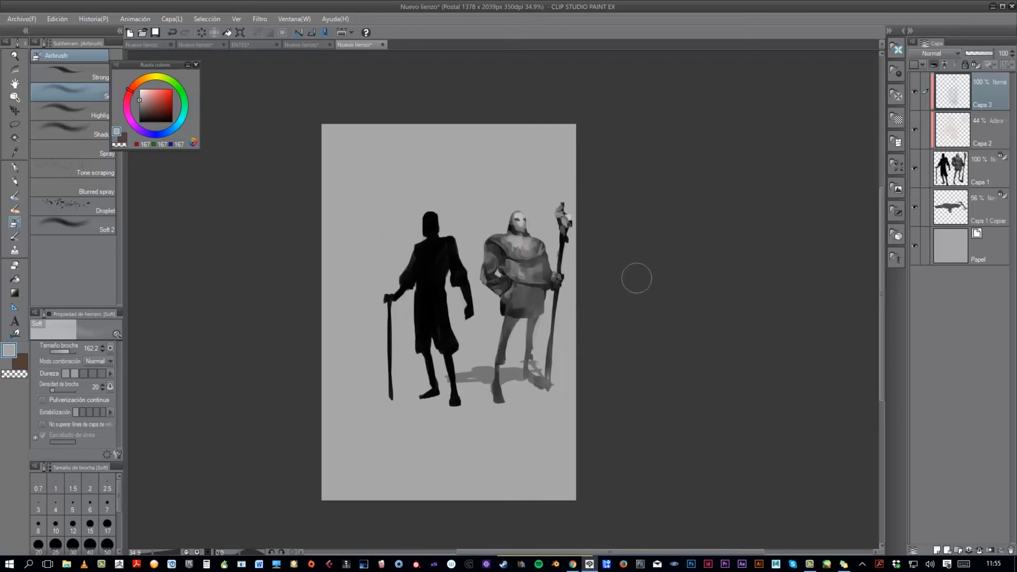
scroll(617, 297, down, 1)
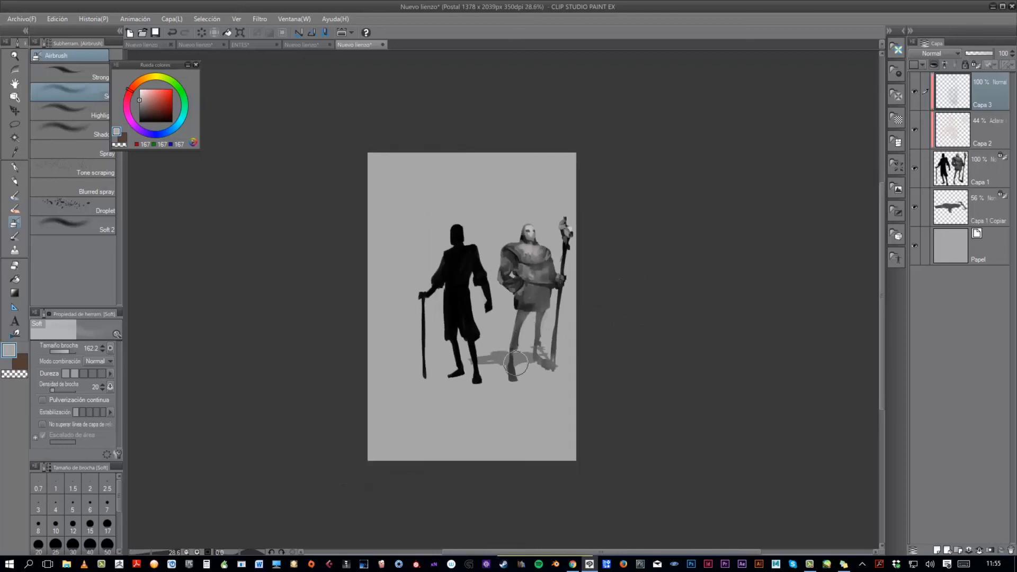
ctrl+click(565, 321)
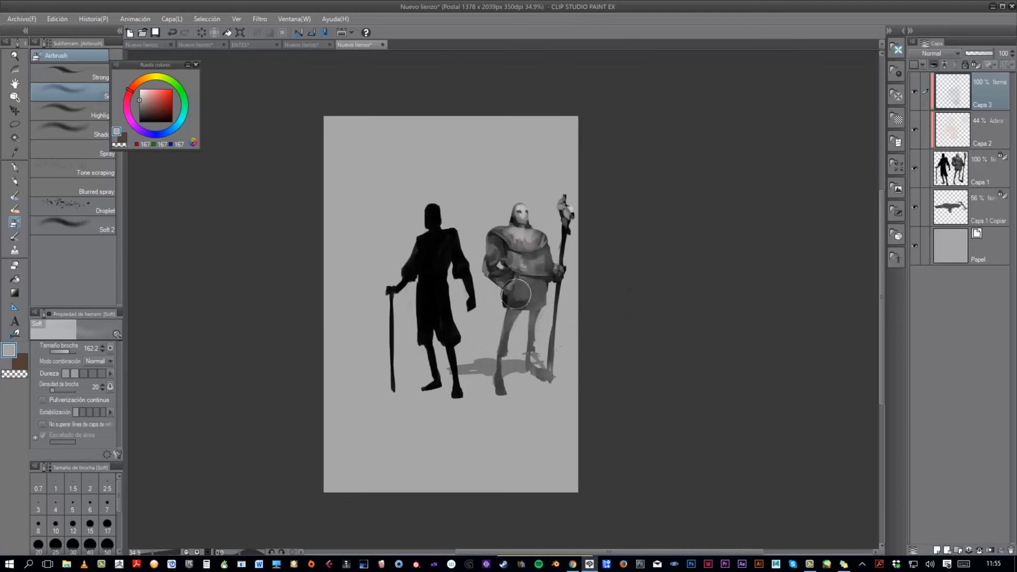
drag(600, 321, 603, 364)
- Move the cast shadow layer, Capa 1 Copiar, slightly to the left beneath the second figure
shift+click(972, 212)
key(k)
drag(539, 334, 528, 334)
- Add a new layer directly above Papel and marquee a wide rectangle across the middle of both figures
click(983, 259)
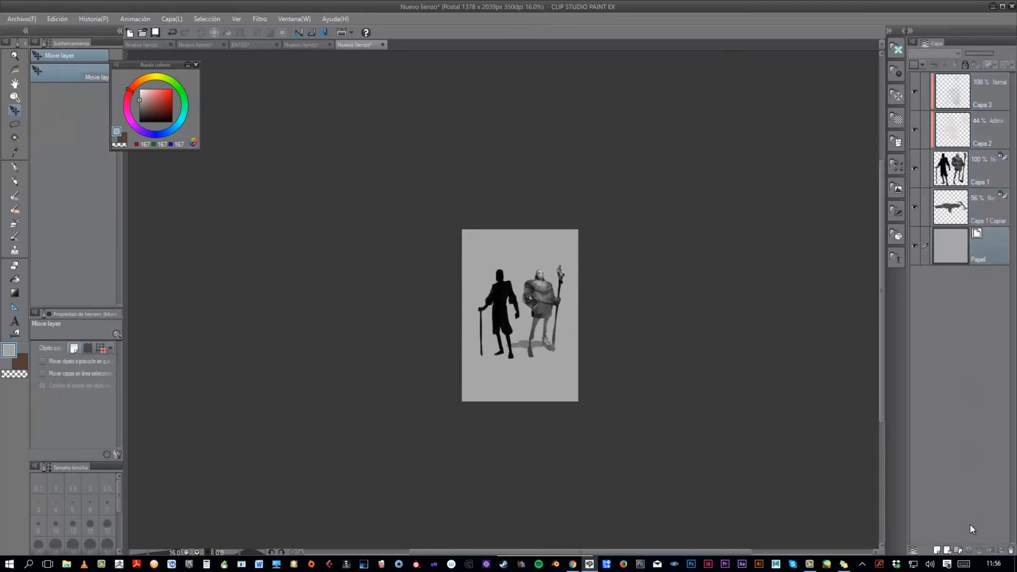
click(937, 550)
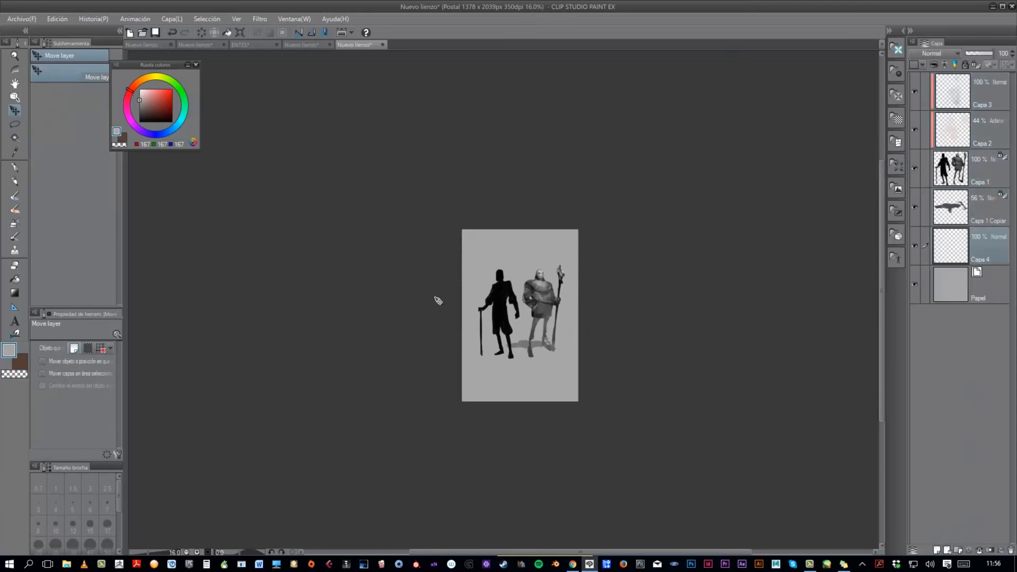
click(15, 124)
click(63, 79)
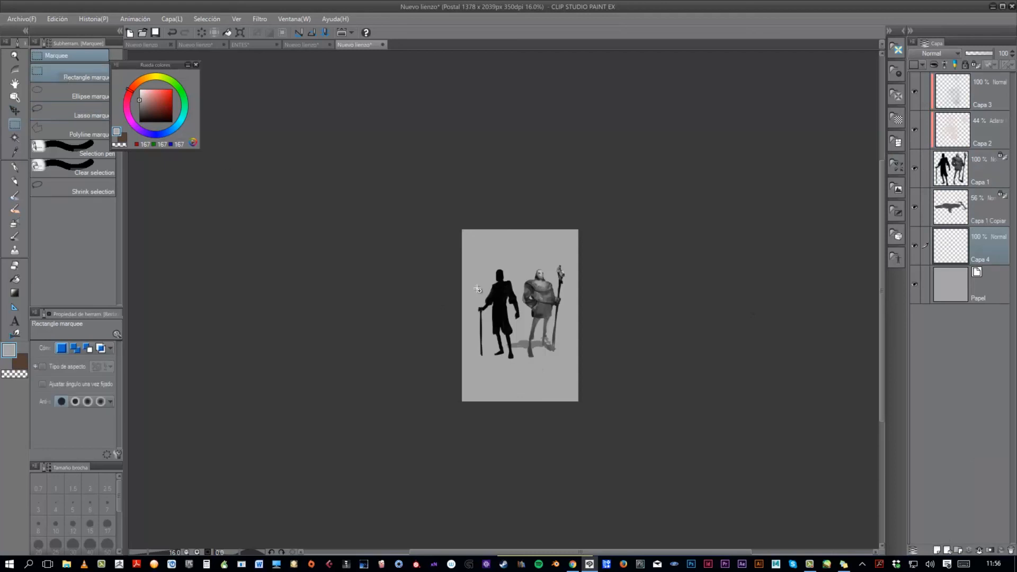
drag(468, 293, 575, 336)
- Fill the rectangle with textured black strokes using the GRUNGE2 brush at about size 795, then deselect it
click(15, 236)
click(138, 123)
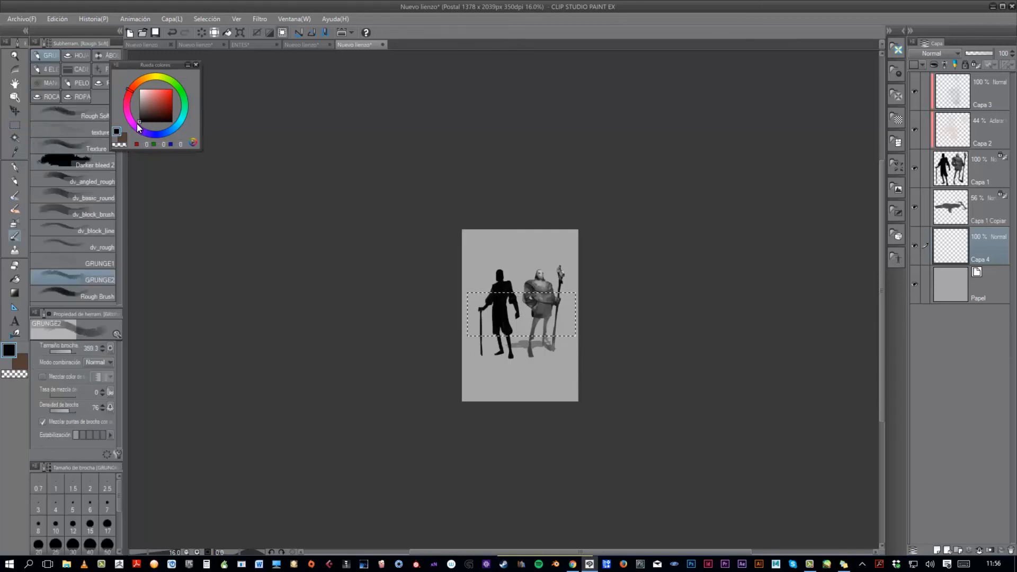
mouse_move(510, 321)
ctrl+alt+mouse_down()
mouse_move(535, 301)
mouse_move(494, 322)
mouse_move(488, 301)
mouse_move(536, 329)
mouse_move(562, 305)
mouse_move(569, 333)
mouse_move(540, 325)
mouse_move(454, 336)
mouse_move(466, 336)
ctrl+alt+mouse_up()
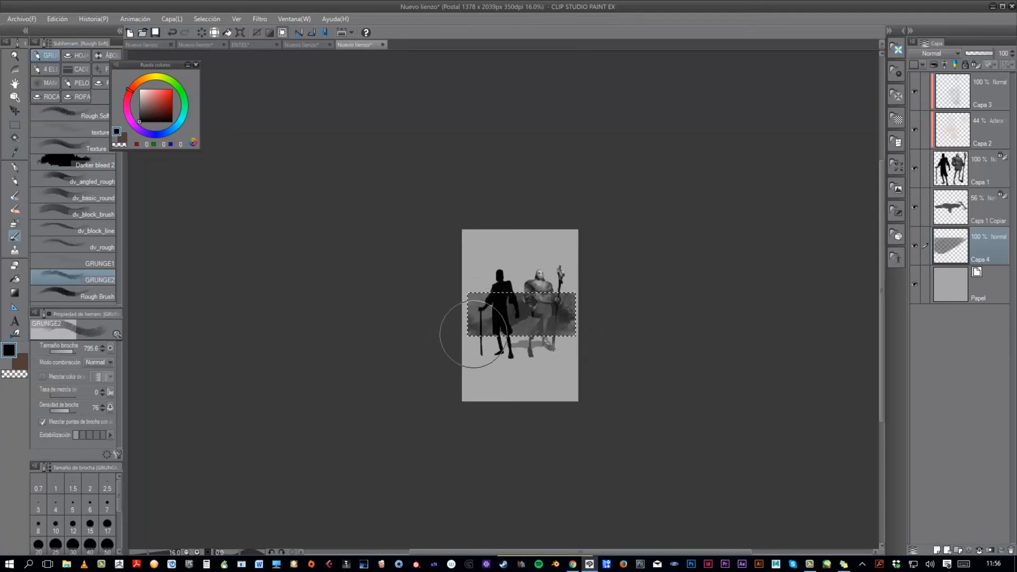
key(ctrl+d)
scroll(667, 312, down, 1)
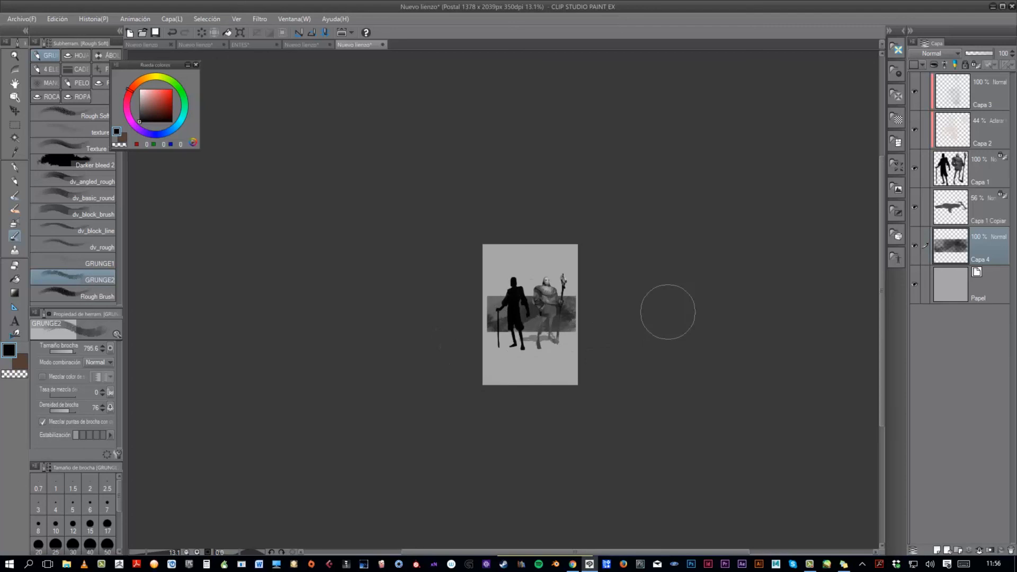
- Set the opacity of the textured backdrop layer, Capa 4, to 39%
scroll(660, 318, up, 2)
click(977, 53)
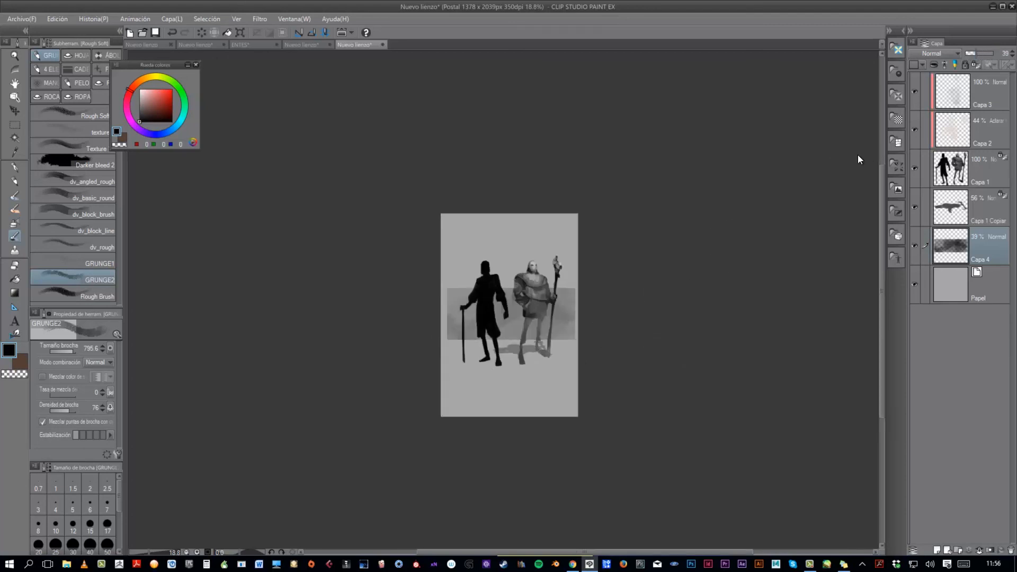
scroll(578, 344, up, 1)
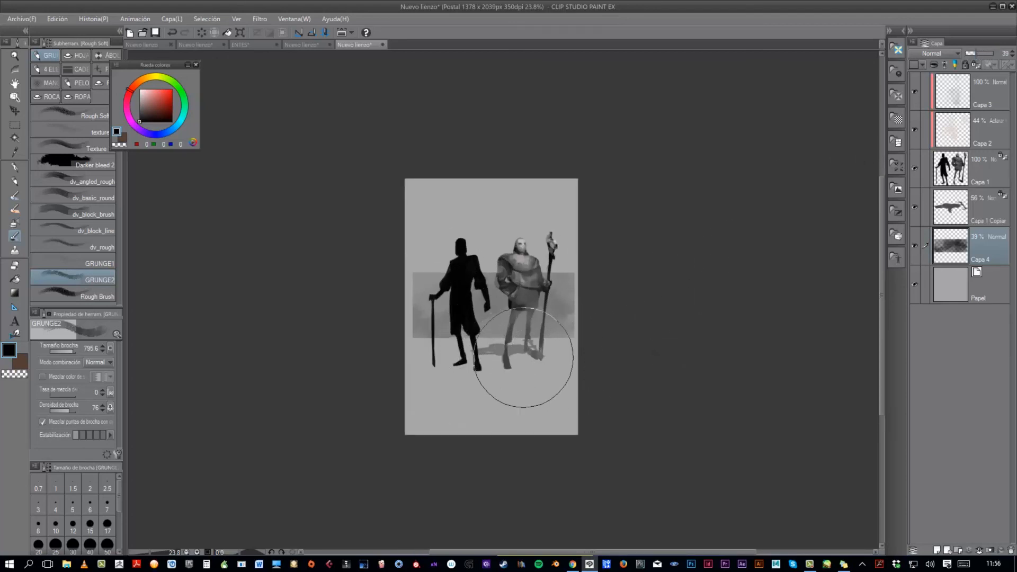
scroll(603, 333, up, 1)
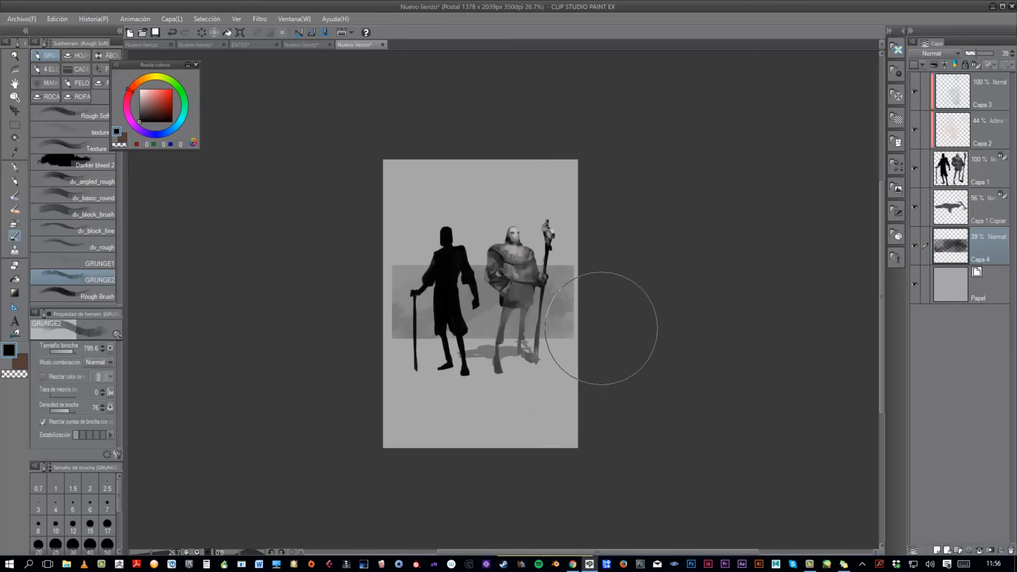
scroll(609, 324, down, 1)
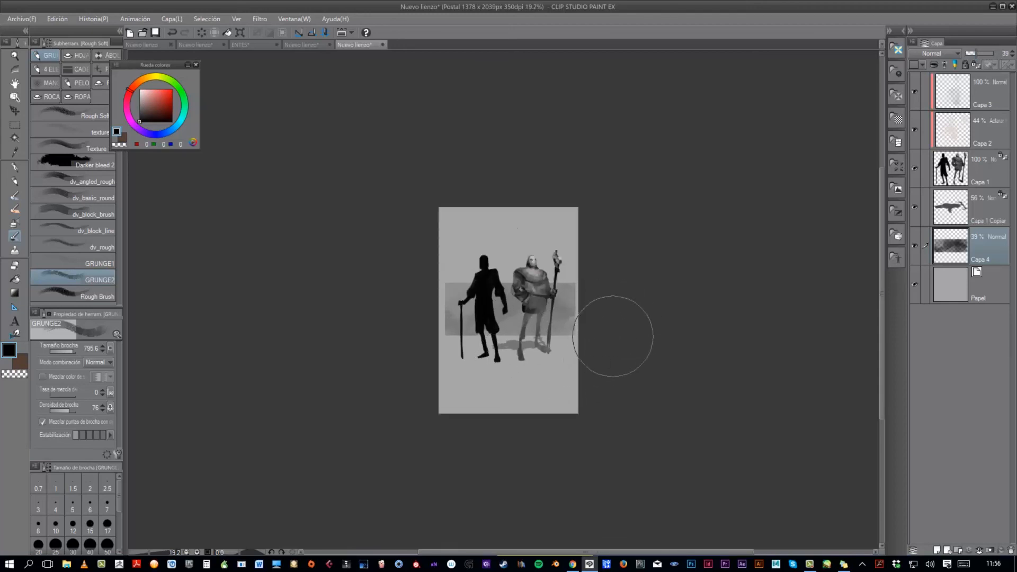
- Add a new layer directly above Papel and draw a near-vertical Photosphere gradient from just above the canvas to its lower part
click(974, 284)
click(937, 551)
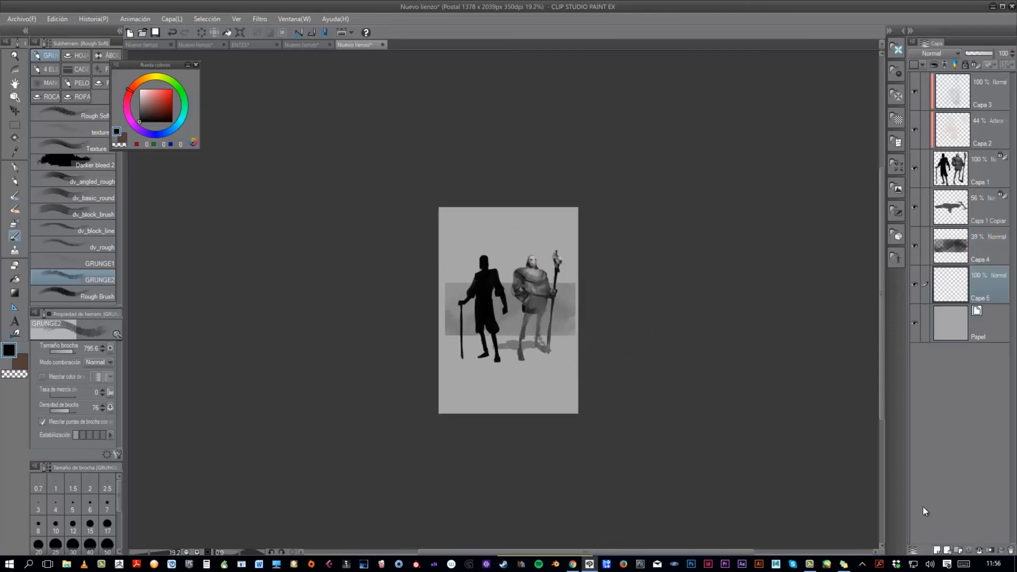
click(16, 292)
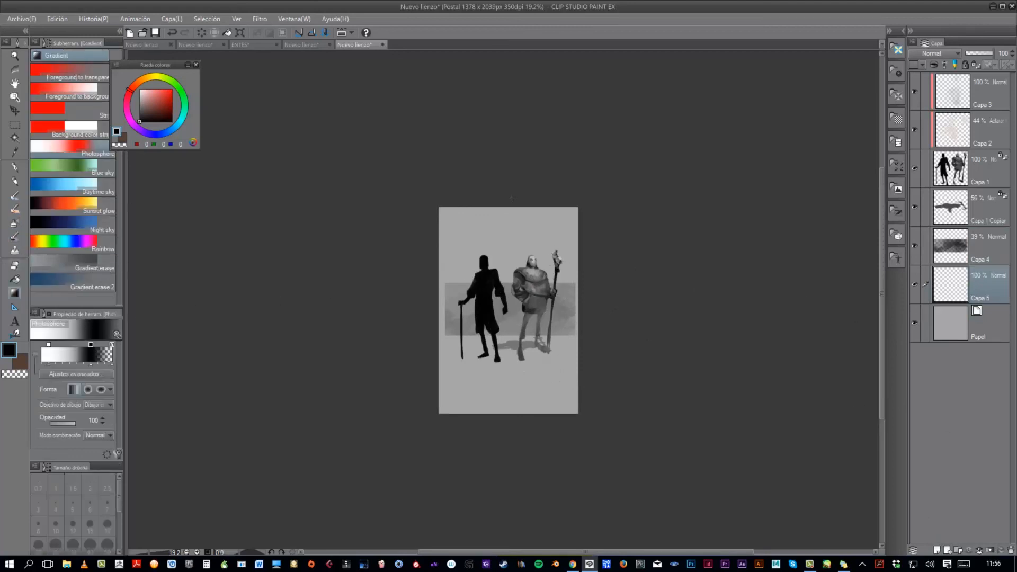
drag(512, 199, 504, 384)
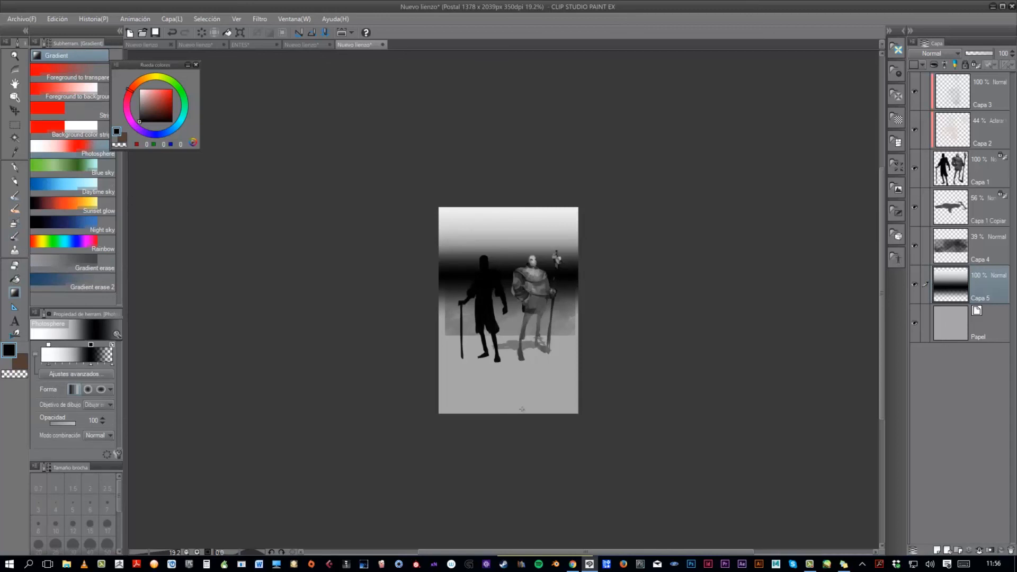
- Set the gradient layer's opacity to 35% and move it upward so its dark band sits above the figures' heads
drag(979, 53, 973, 56)
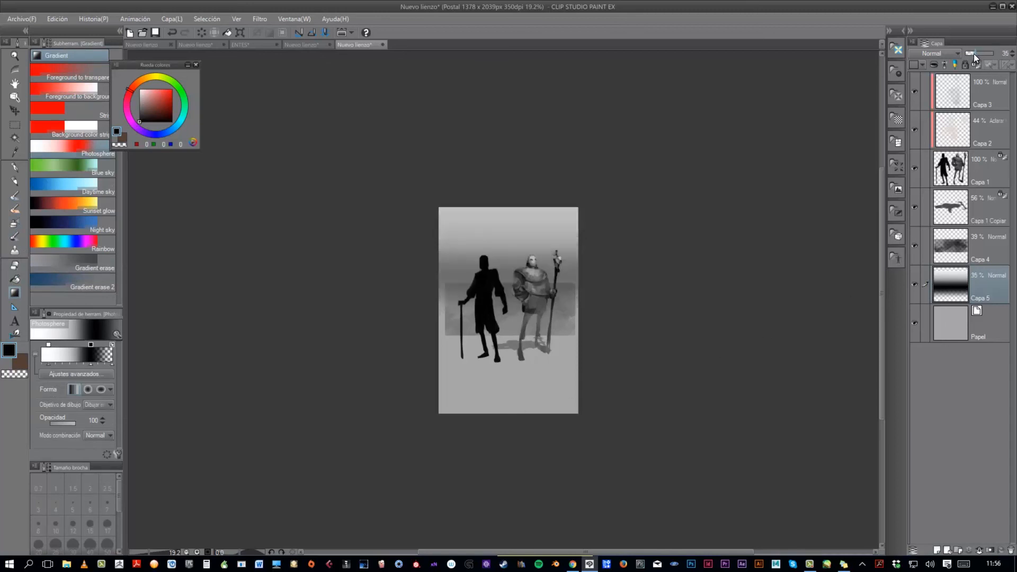
click(15, 110)
drag(542, 322, 563, 301)
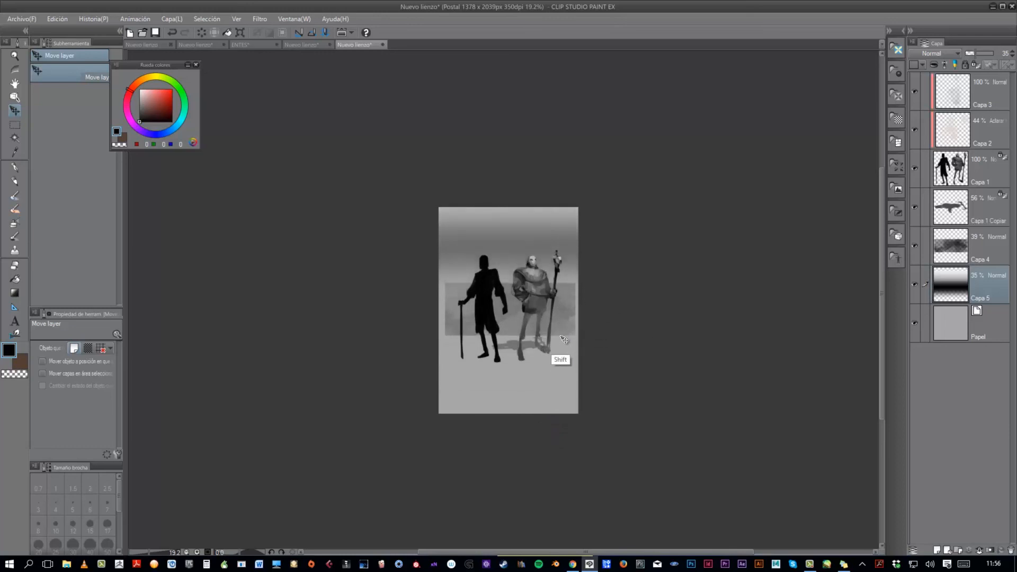
scroll(595, 352, up, 1)
scroll(618, 454, up, 1)
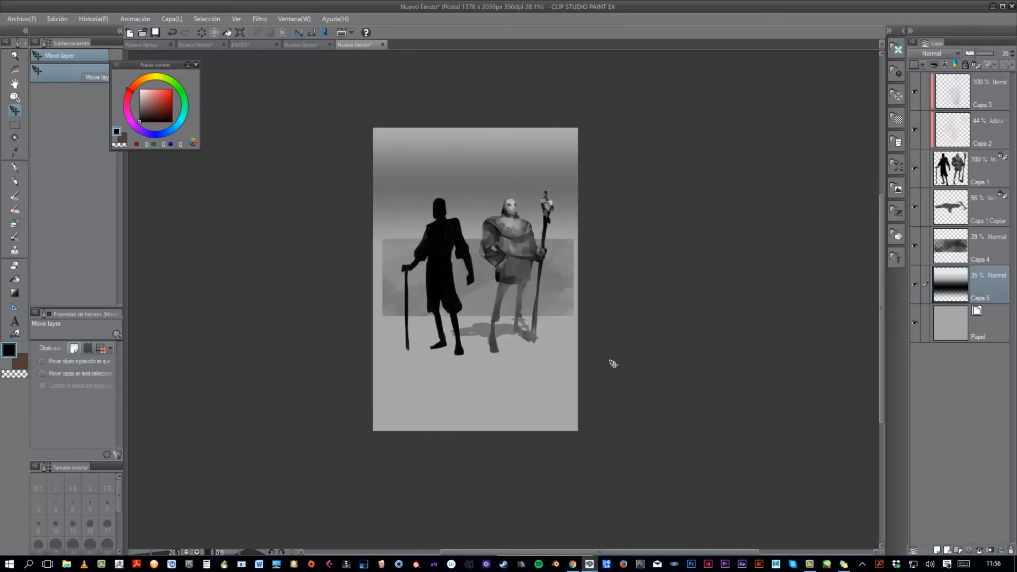
scroll(613, 363, up, 1)
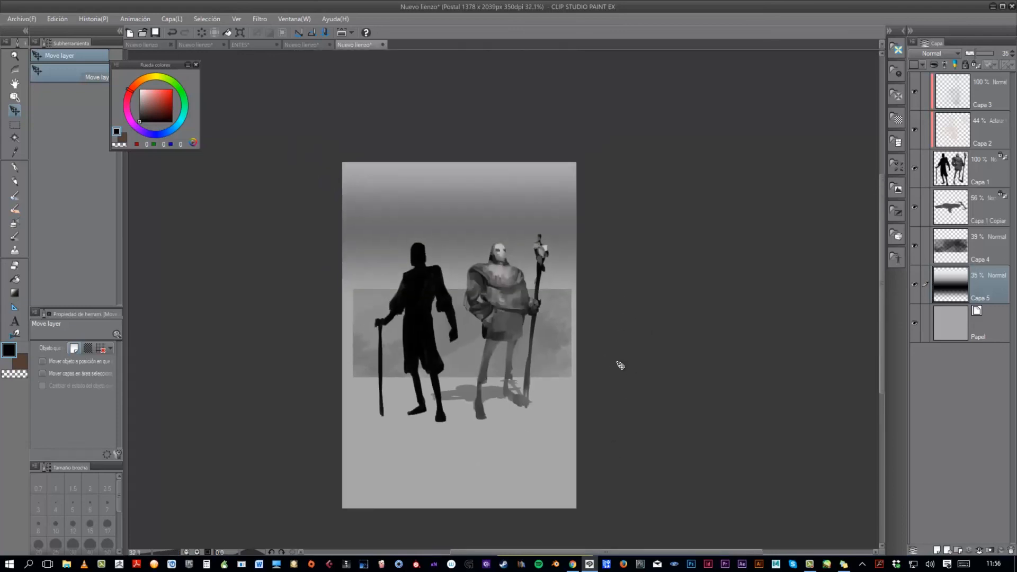